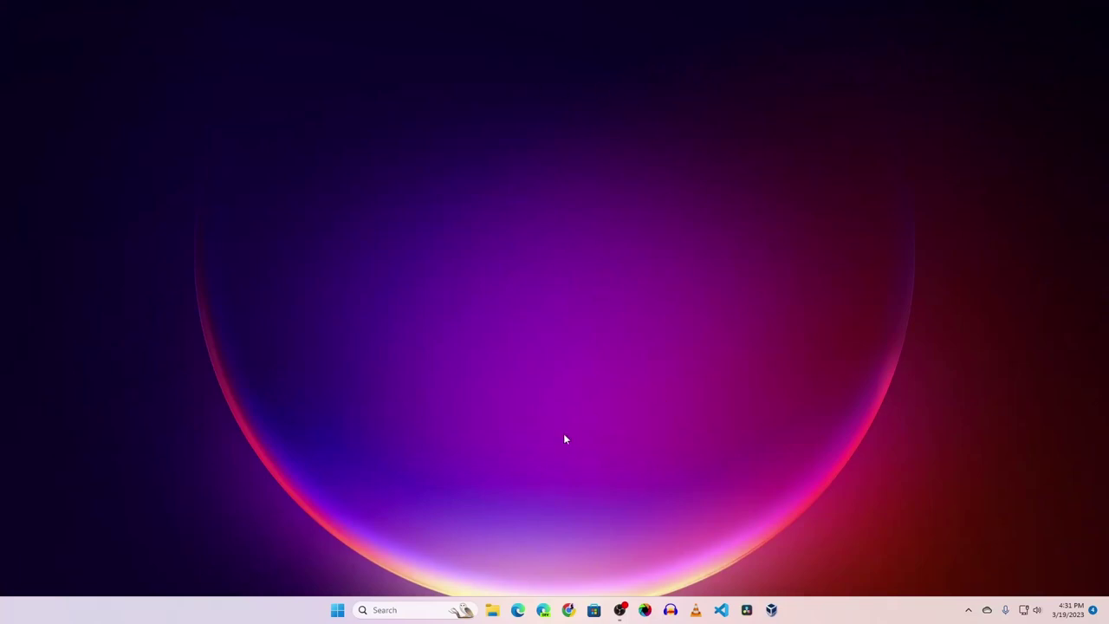
# Browse the Entertainment (E:) drive in File Explorer, then close the window.
pyautogui.click(493, 609)
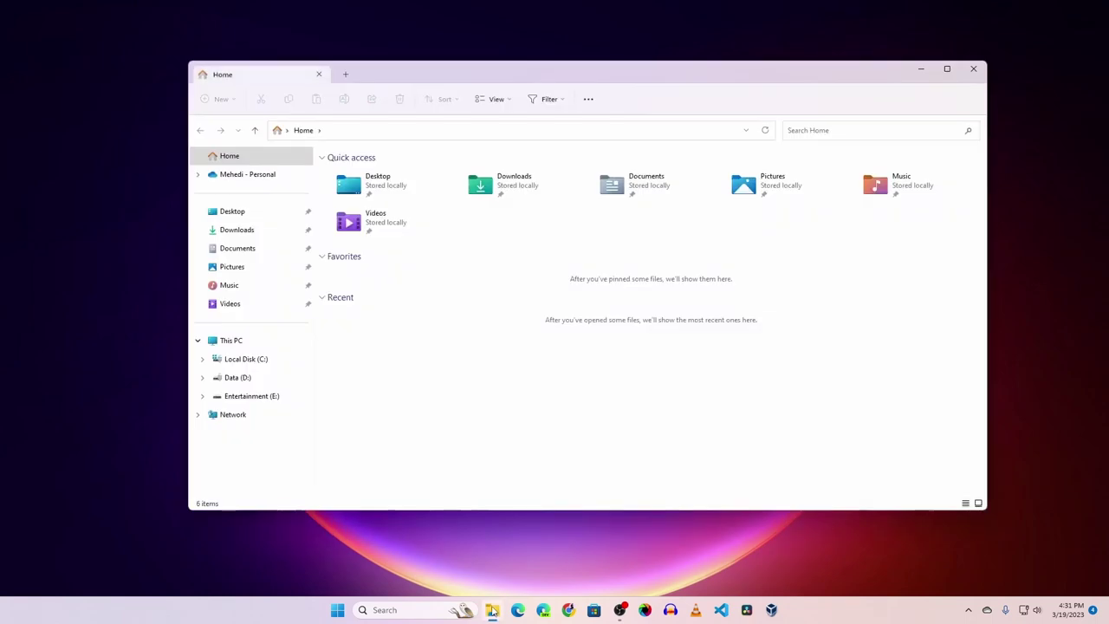
pyautogui.click(228, 340)
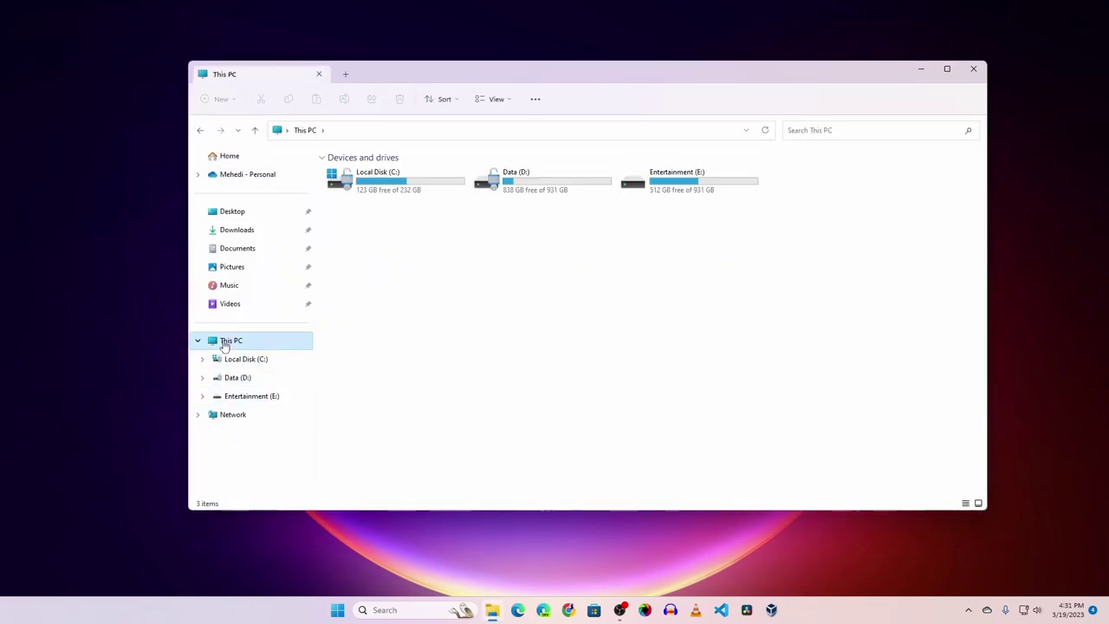
pyautogui.doubleClick(737, 184)
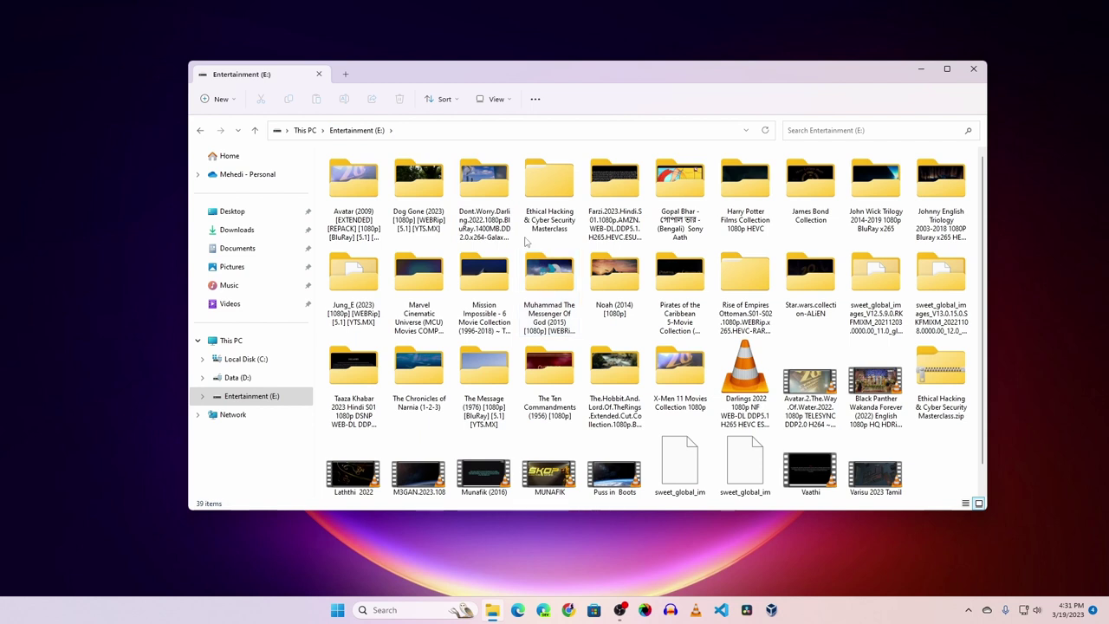
pyautogui.click(973, 69)
# Launch and resize Chrome, search for jellyfin, and open the official jellyfin.org site.
pyautogui.click(568, 610)
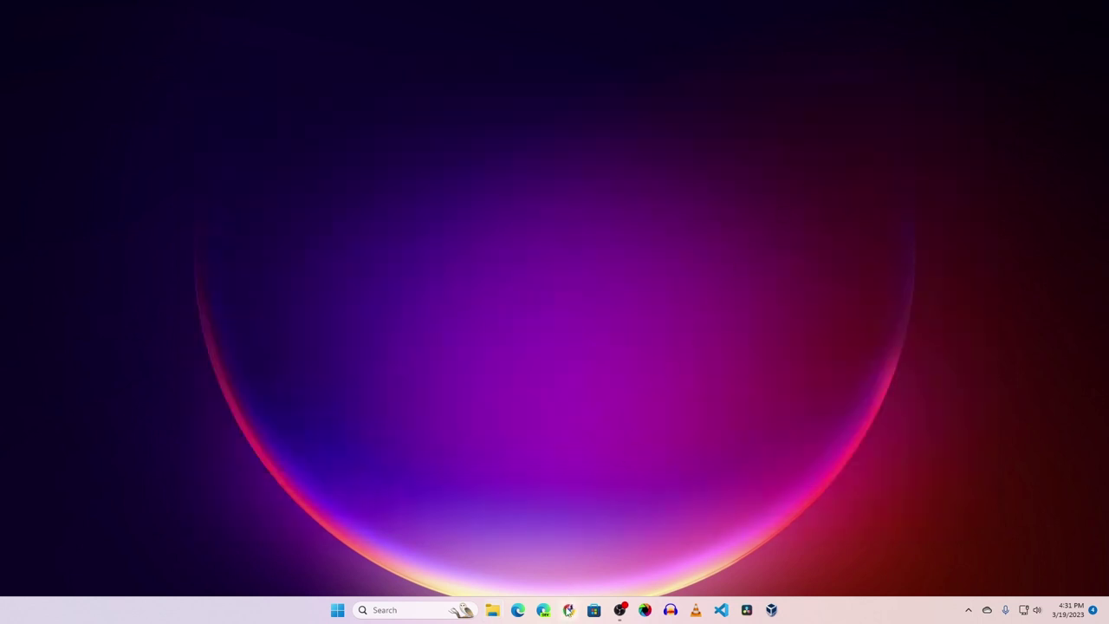
pyautogui.moveTo(391, 9); pyautogui.dragTo(417, 61)
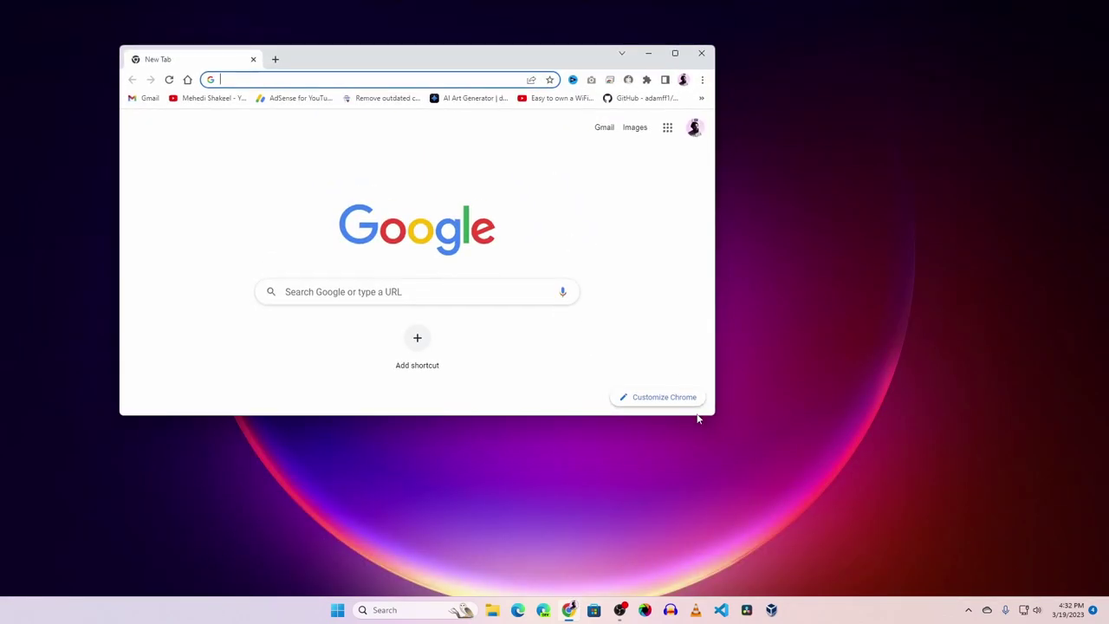
pyautogui.moveTo(713, 417); pyautogui.dragTo(932, 496)
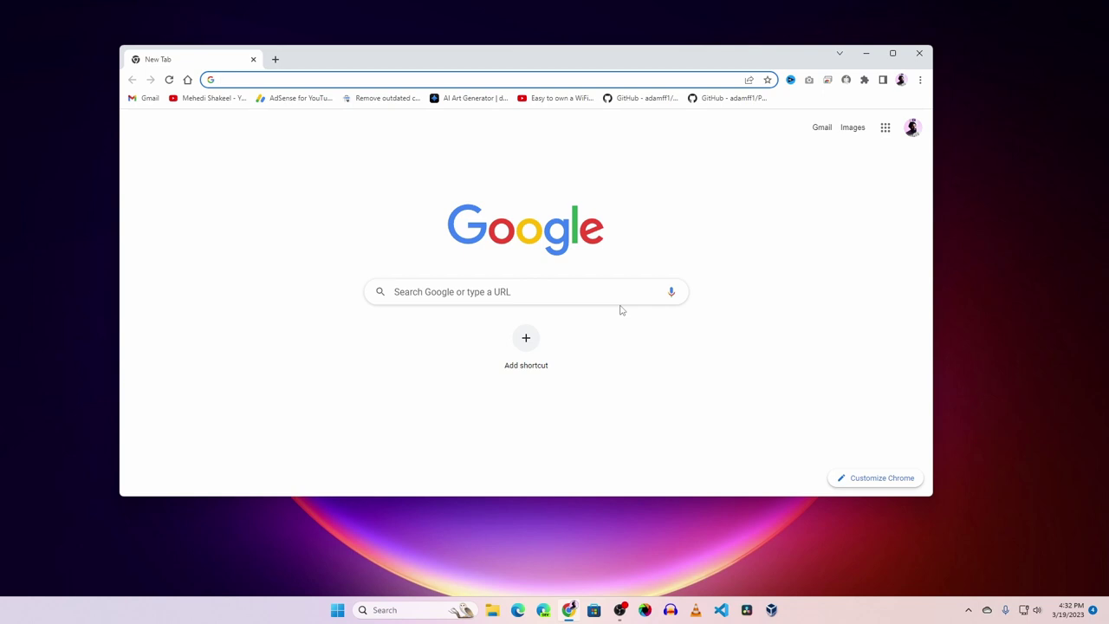
pyautogui.write('jellyfin')
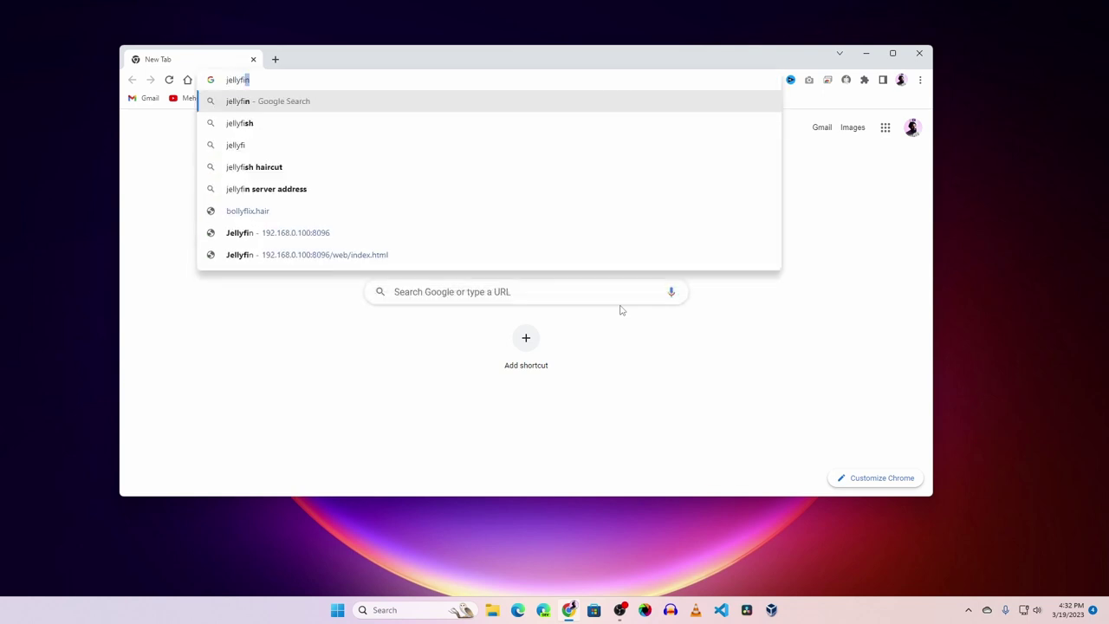
pyautogui.press('Return')
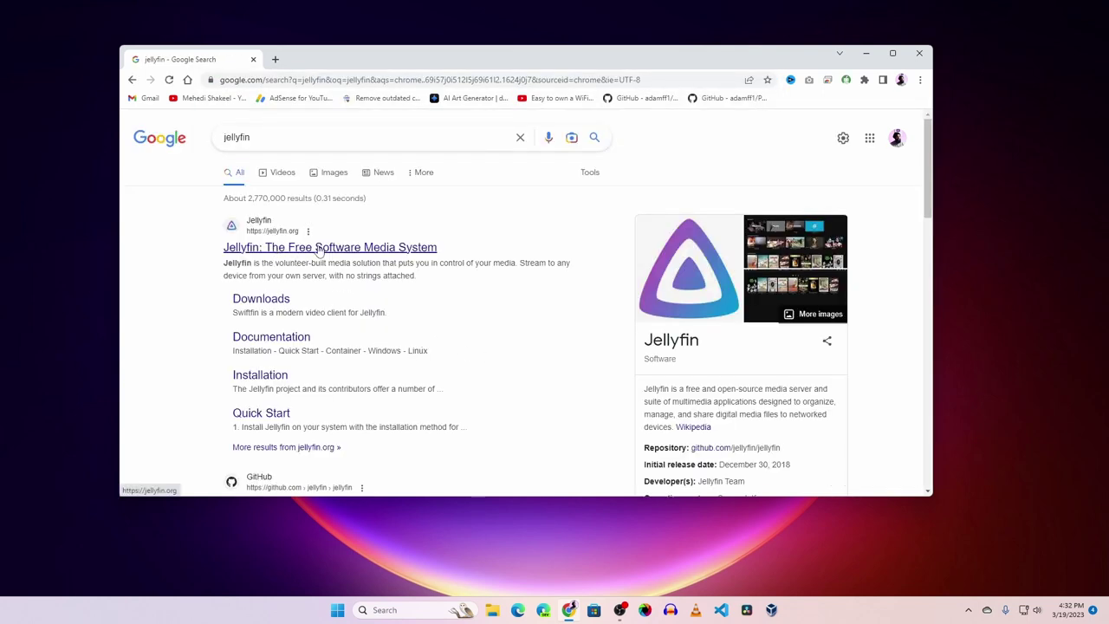
pyautogui.click(304, 248)
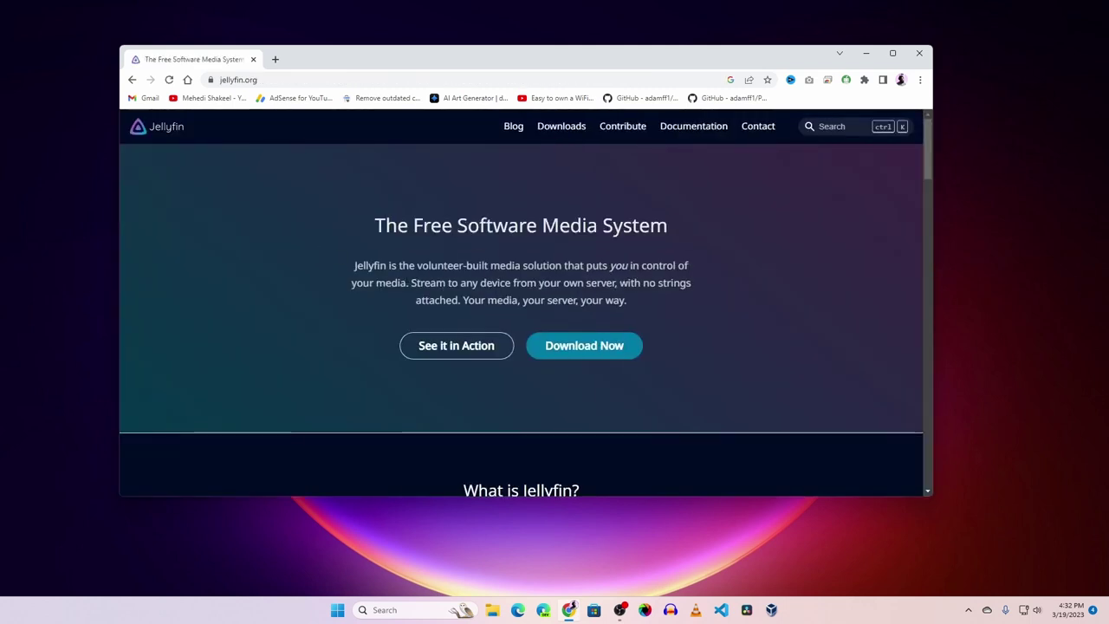
# Go to Download Now, choose Windows, and open the Windows server downloads listing.
pyautogui.click(593, 347)
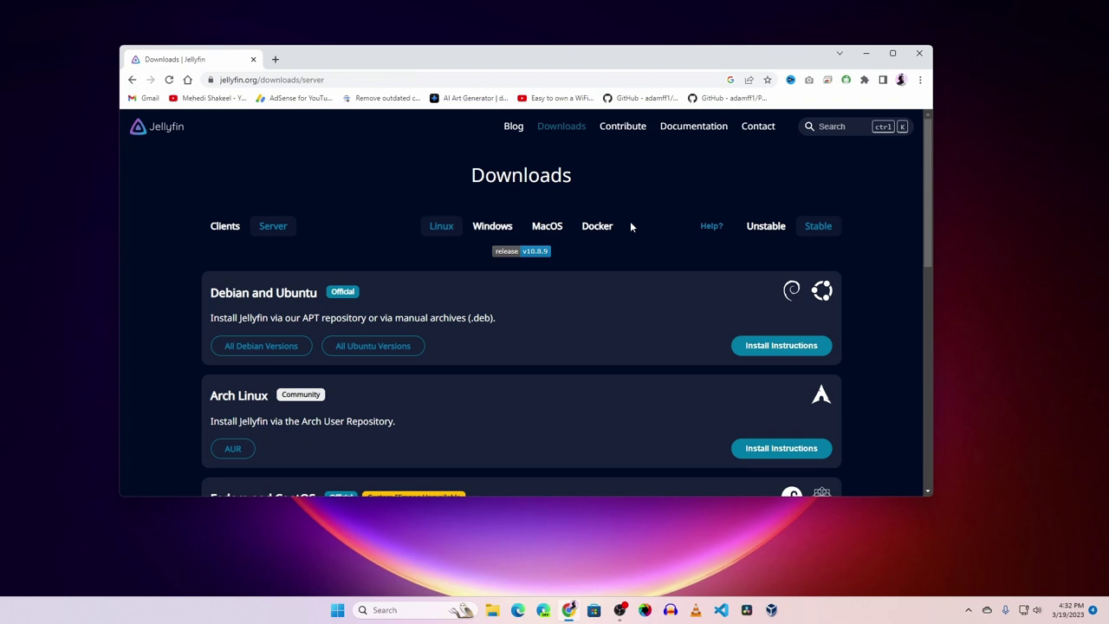
pyautogui.click(488, 227)
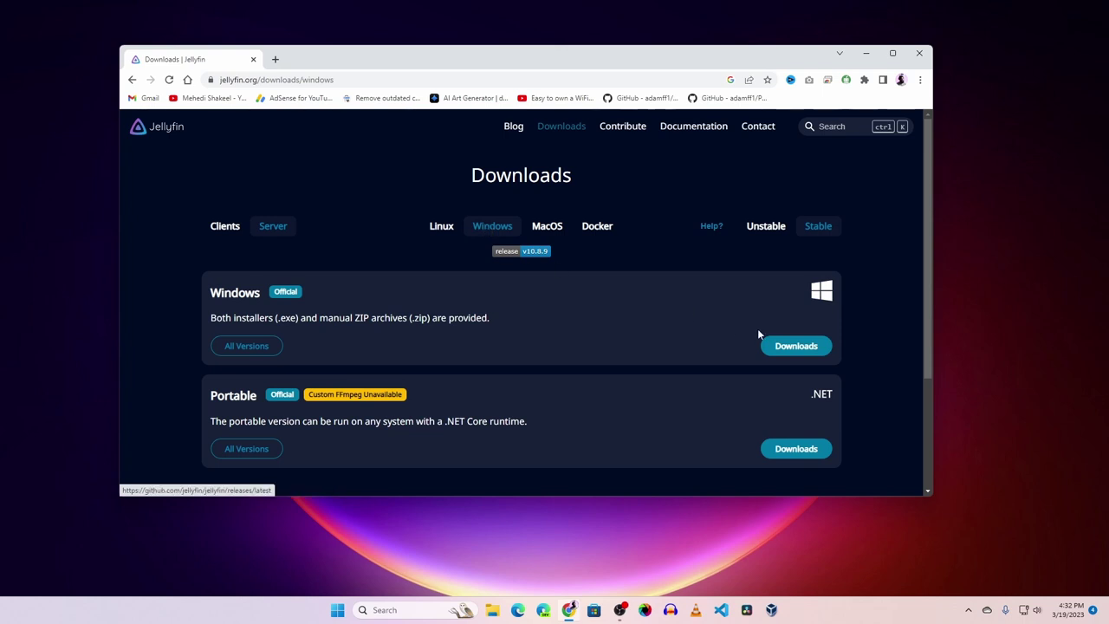
pyautogui.click(792, 348)
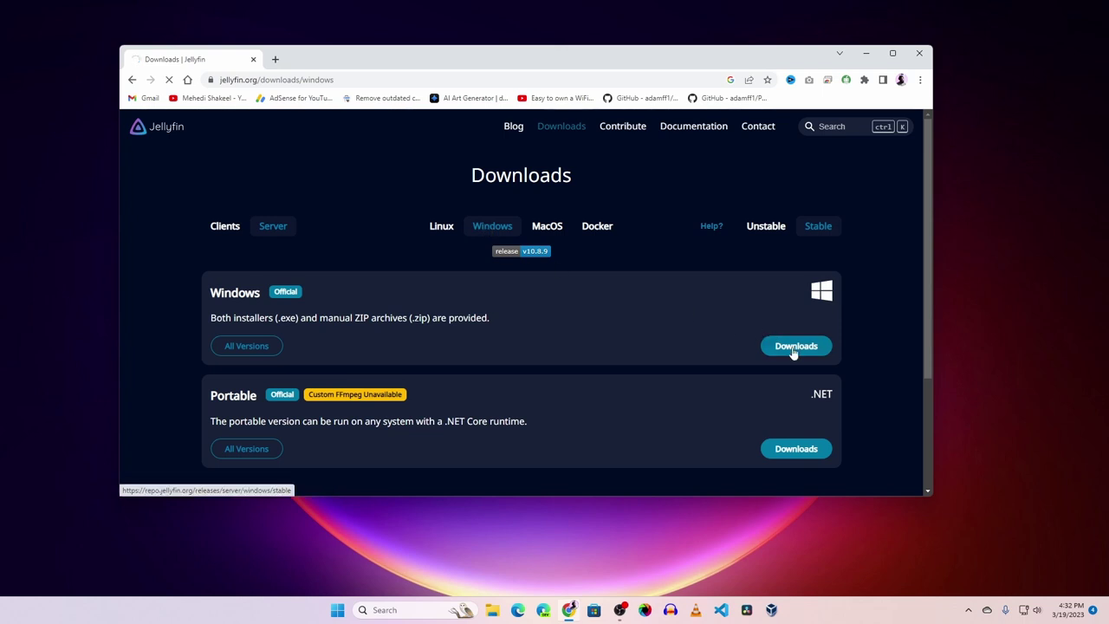
# Download jellyfin_10.8.9_windows-x64.exe and show it in its folder from Chrome's downloads list.
pyautogui.scroll(-1, 407, 343)
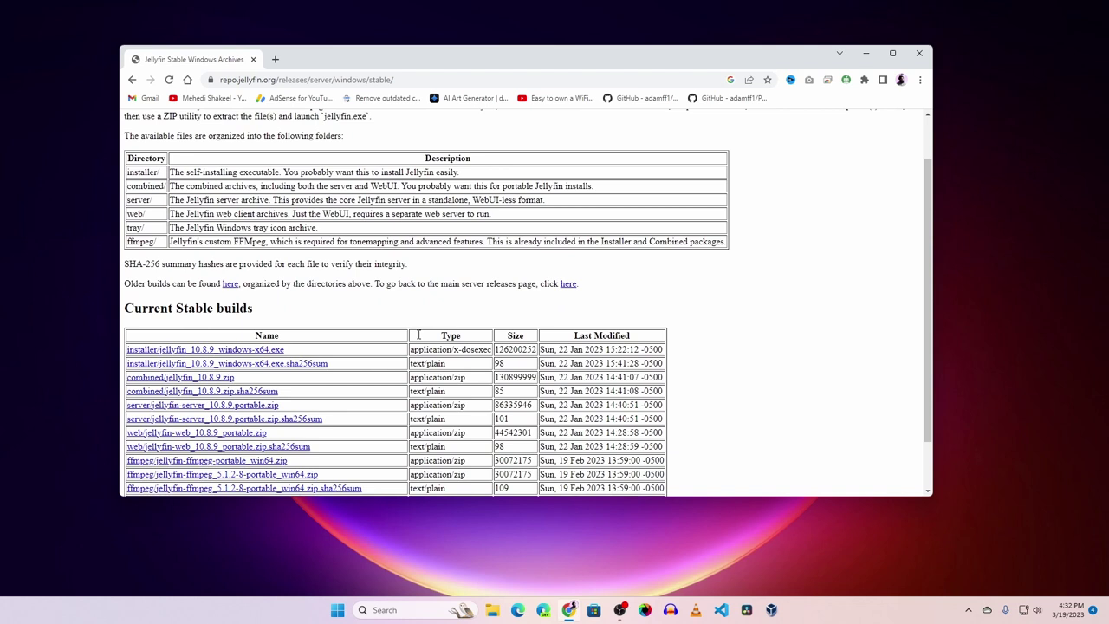
pyautogui.scroll(1, 418, 335)
pyautogui.scroll(-1, 520, 332)
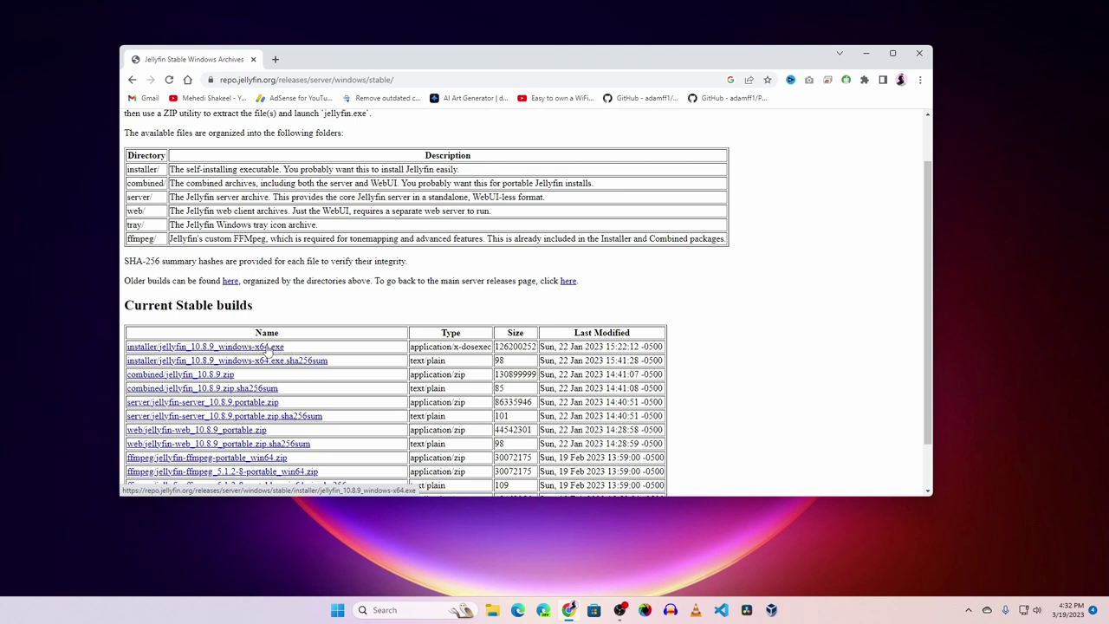
pyautogui.click(267, 347)
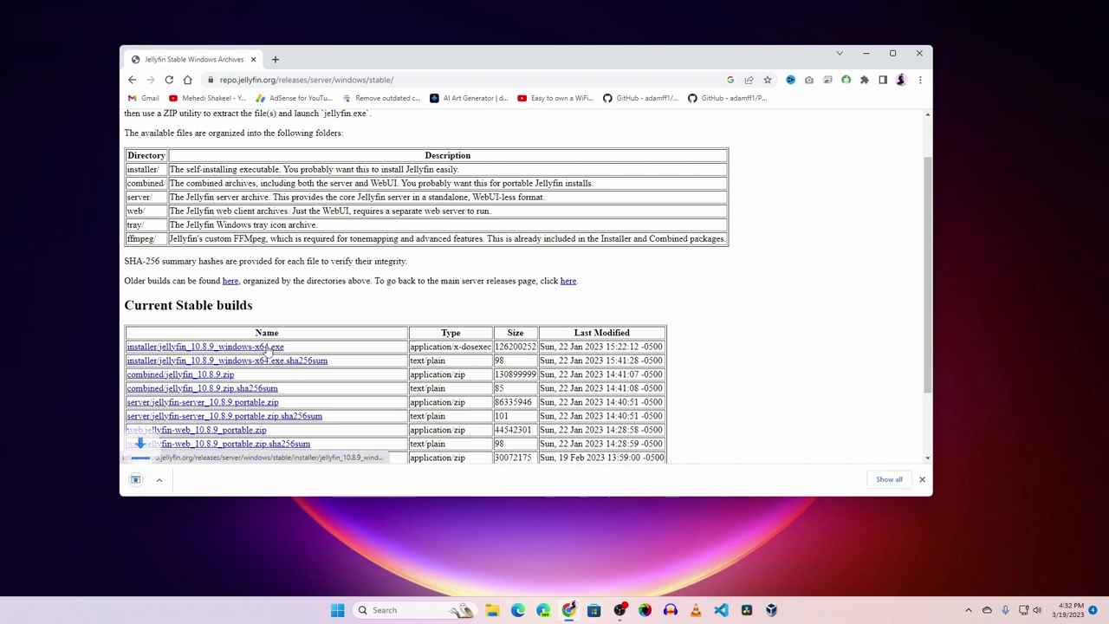
pyautogui.hotkey('ctrl', 'j')
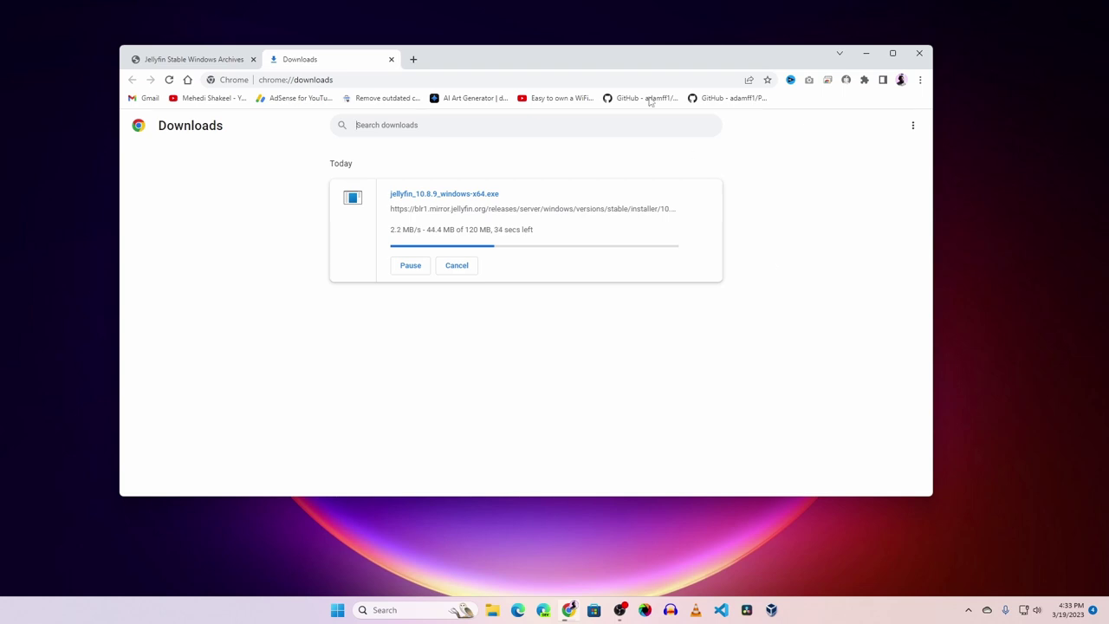
pyautogui.moveTo(604, 61); pyautogui.dragTo(633, 99)
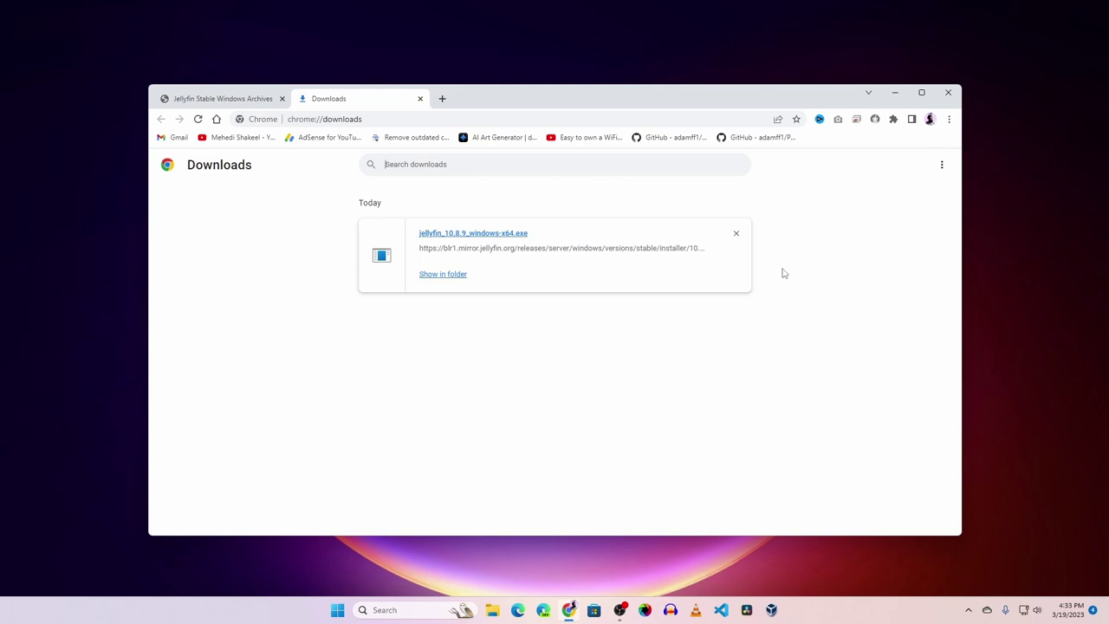
pyautogui.click(443, 275)
# Close Chrome and run the Jellyfin 10.8.9 installer with all defaults, then close it.
pyautogui.click(165, 225)
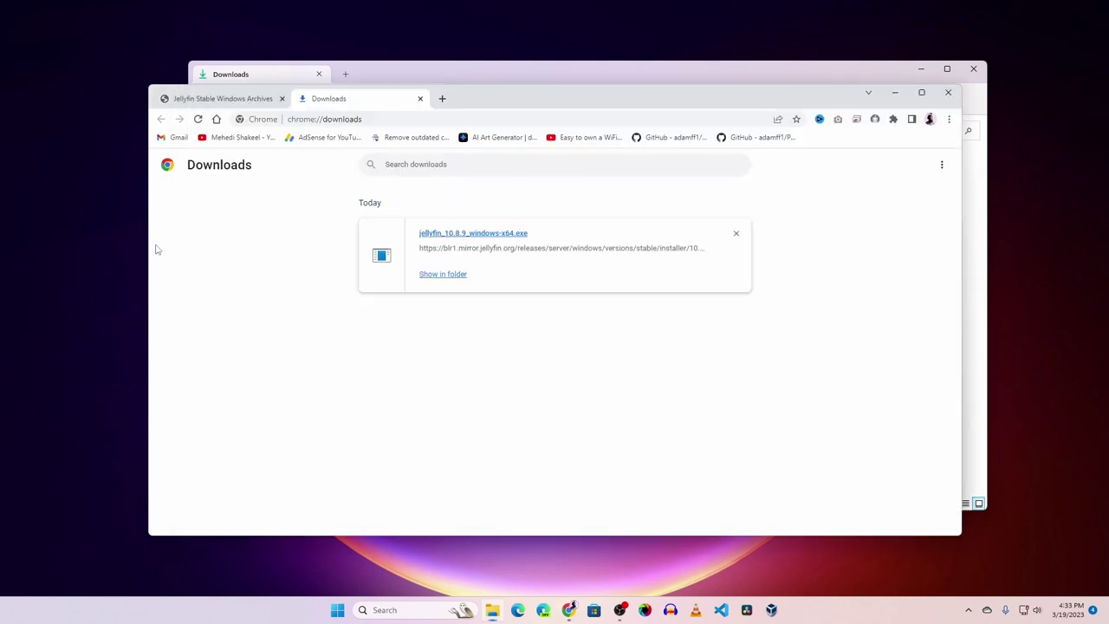
pyautogui.click(943, 94)
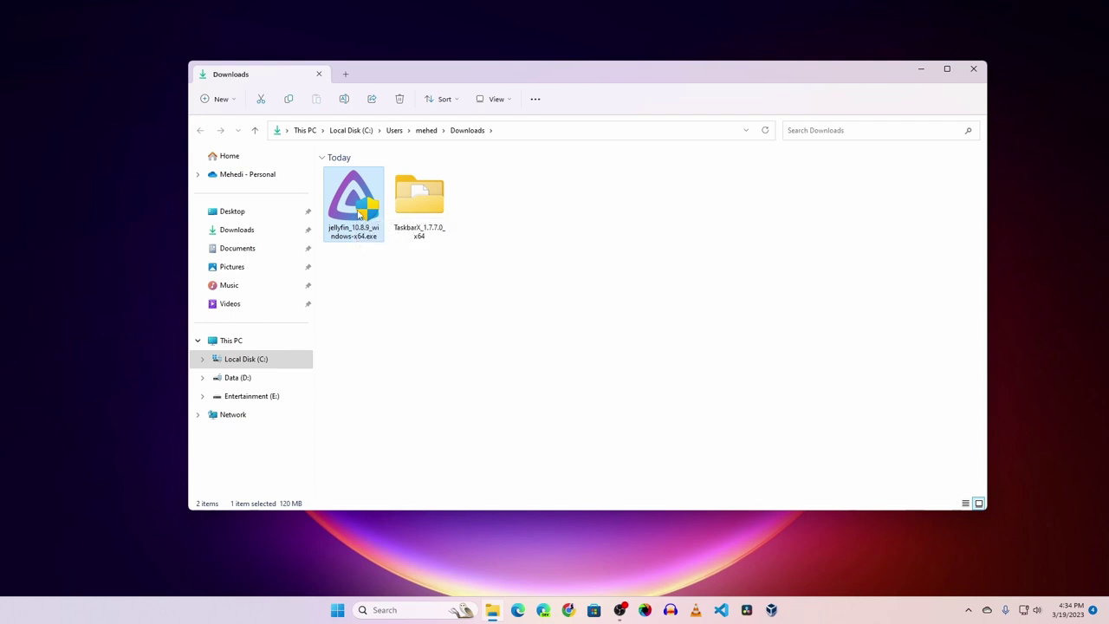
pyautogui.doubleClick(352, 201)
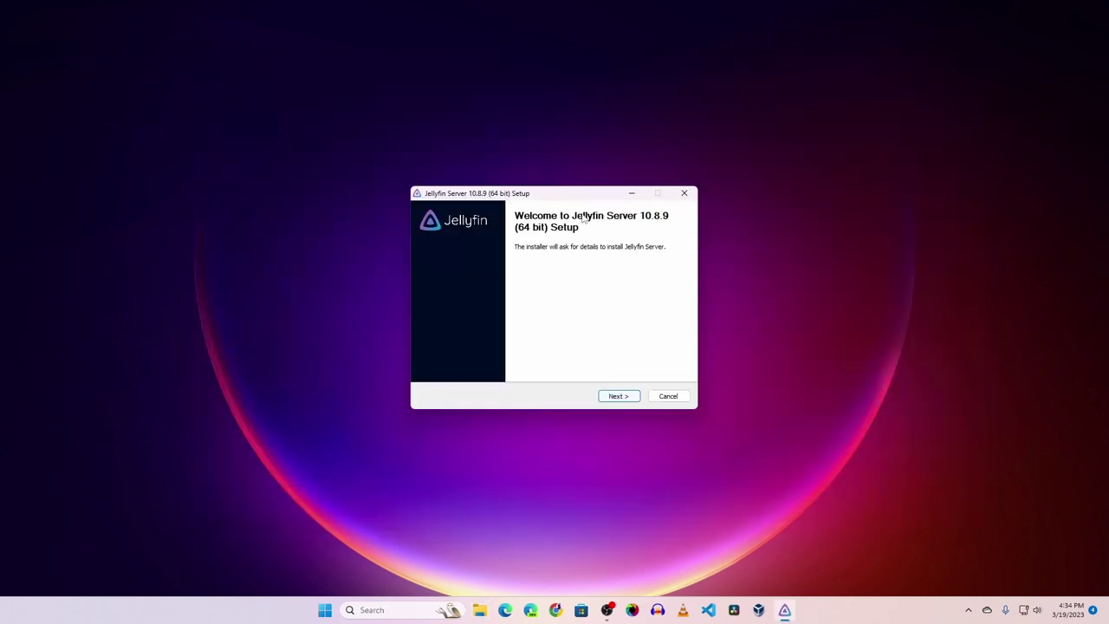
pyautogui.click(619, 397)
pyautogui.click(619, 397)
pyautogui.click(619, 397)
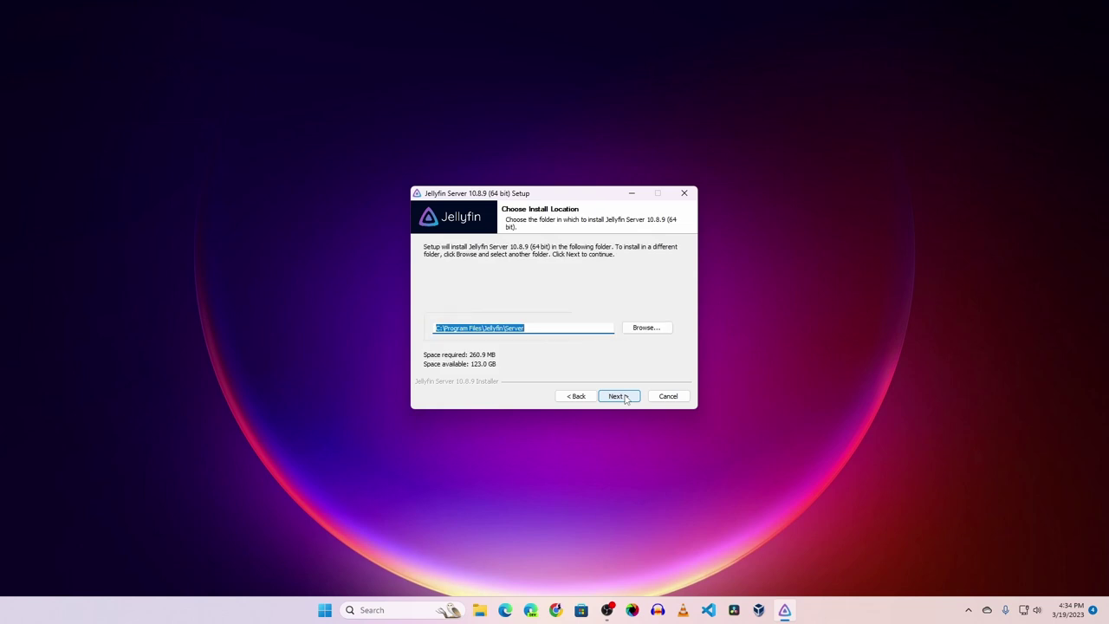
pyautogui.click(618, 397)
pyautogui.click(620, 398)
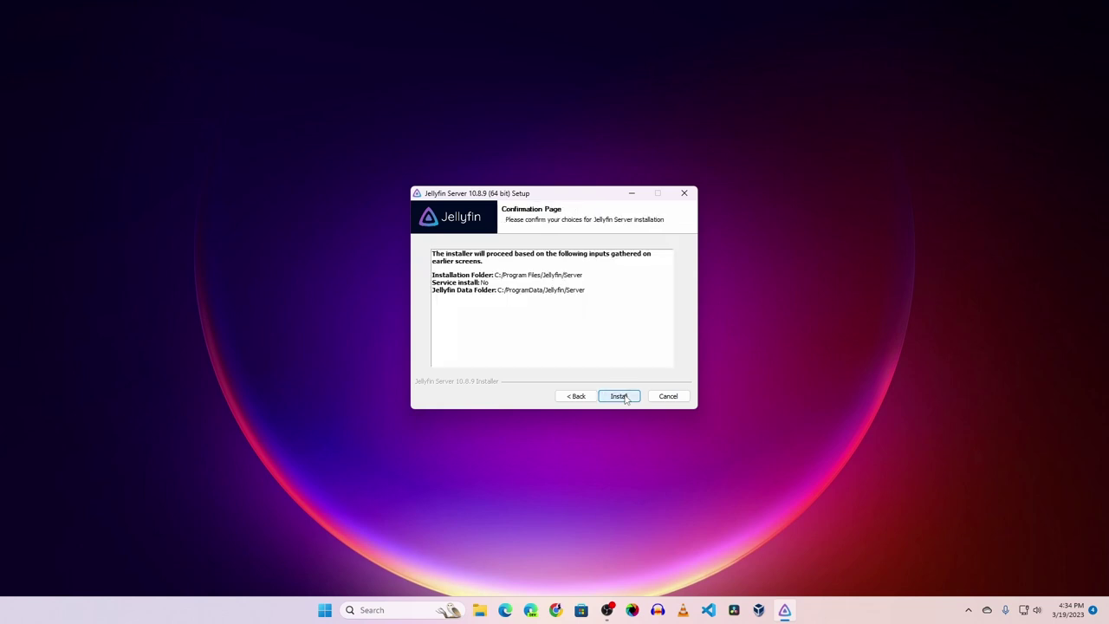
pyautogui.click(619, 396)
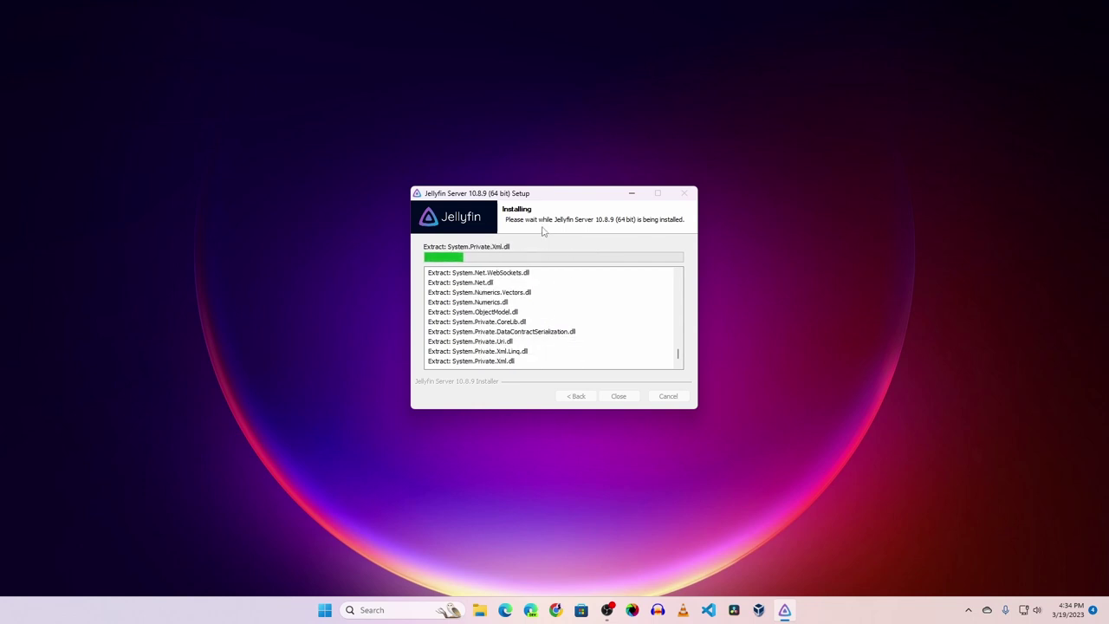
pyautogui.moveTo(544, 200); pyautogui.dragTo(543, 186)
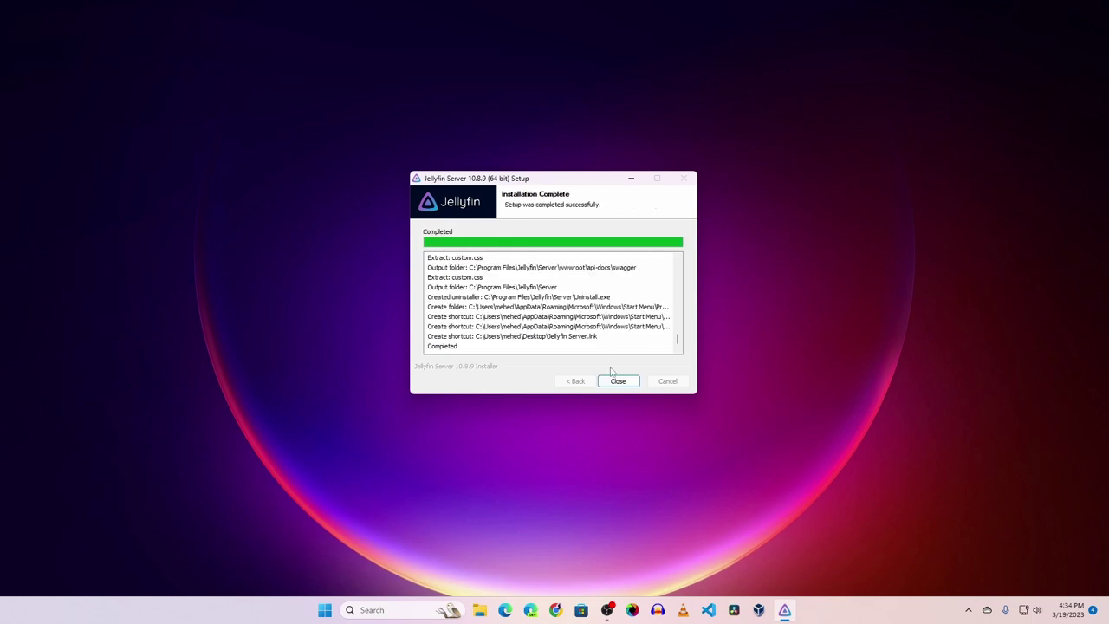
pyautogui.click(617, 381)
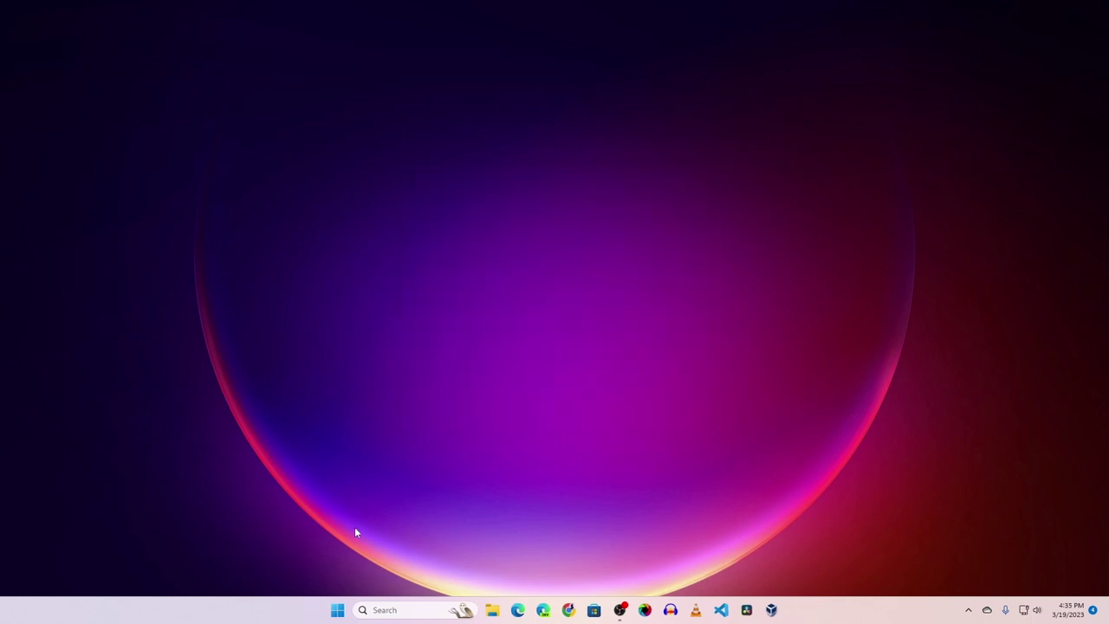
# Start the Jellyfin server console from the Start menu and open Command Prompt via cmd.
pyautogui.click(338, 611)
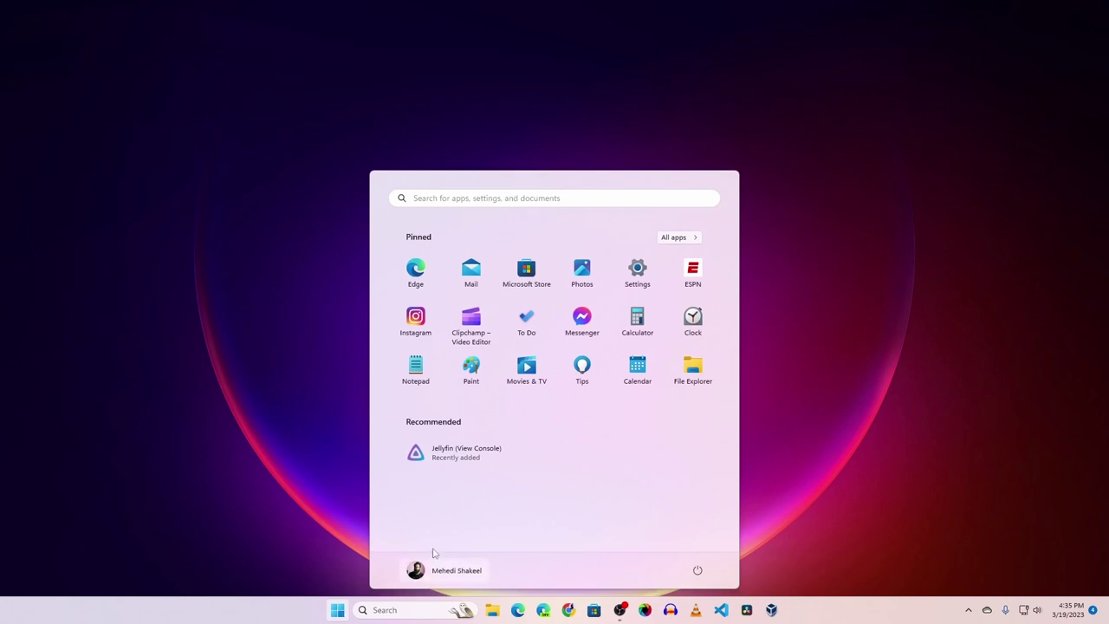
pyautogui.click(509, 453)
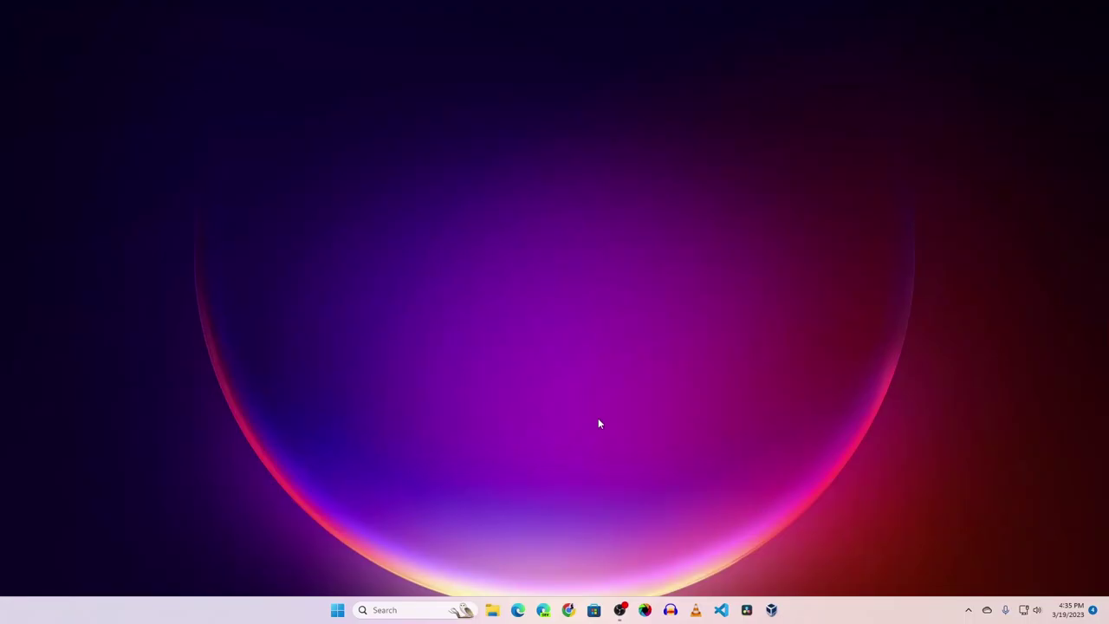
pyautogui.click(342, 610)
pyautogui.write('cmd')
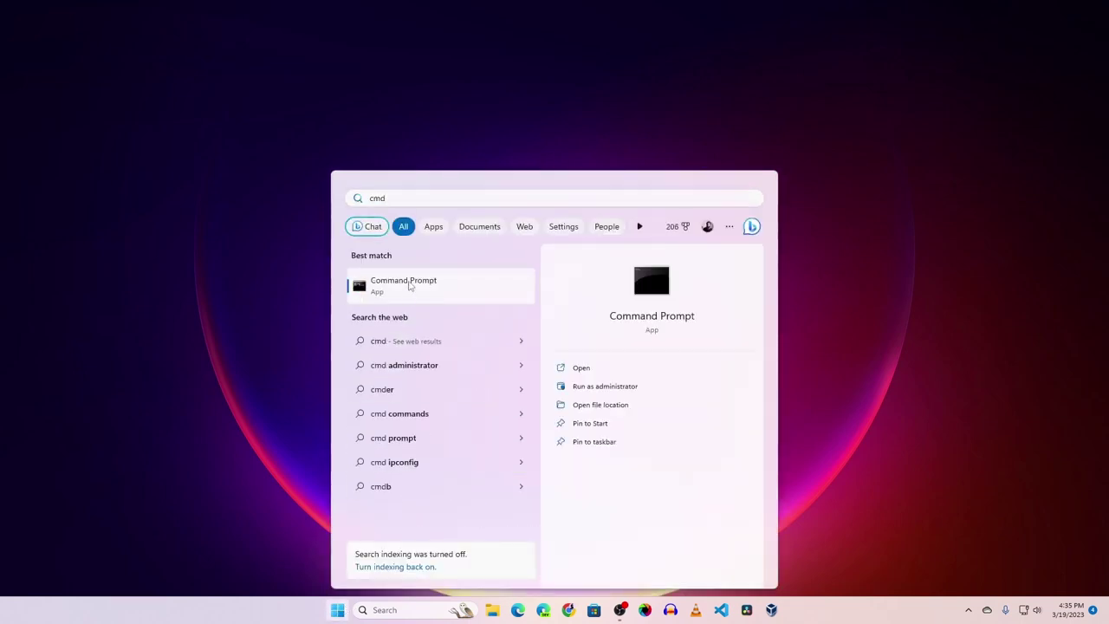
pyautogui.click(408, 286)
pyautogui.moveTo(422, 140); pyautogui.dragTo(534, 134)
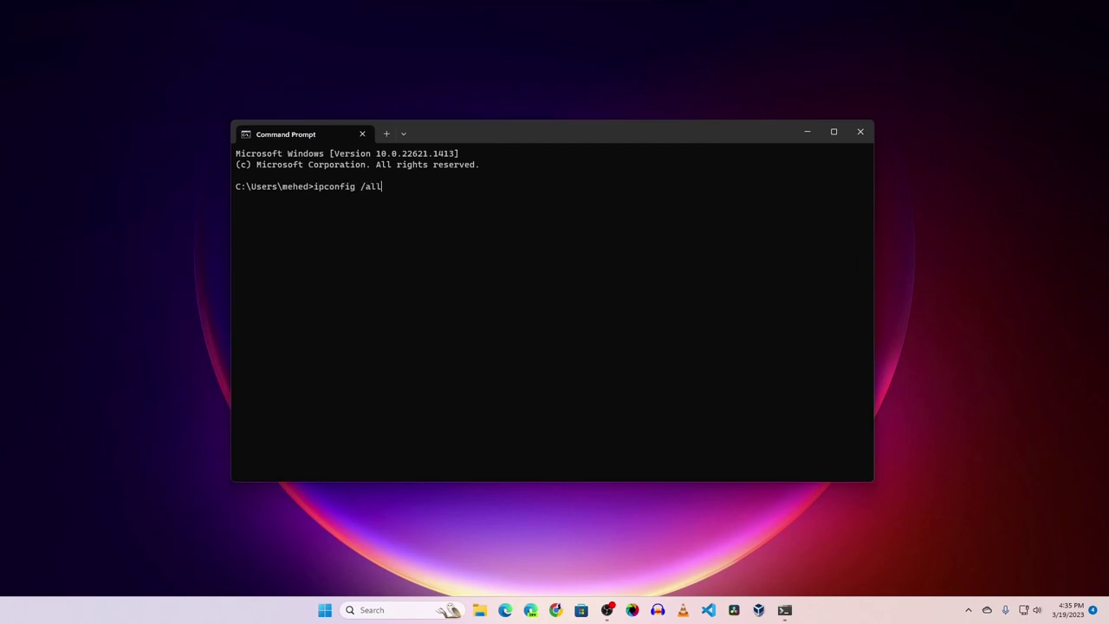
# Run ipconfig /all, select the Ethernet IPv4 address 192.168.0.100, and close the terminal.
pyautogui.press('Return')
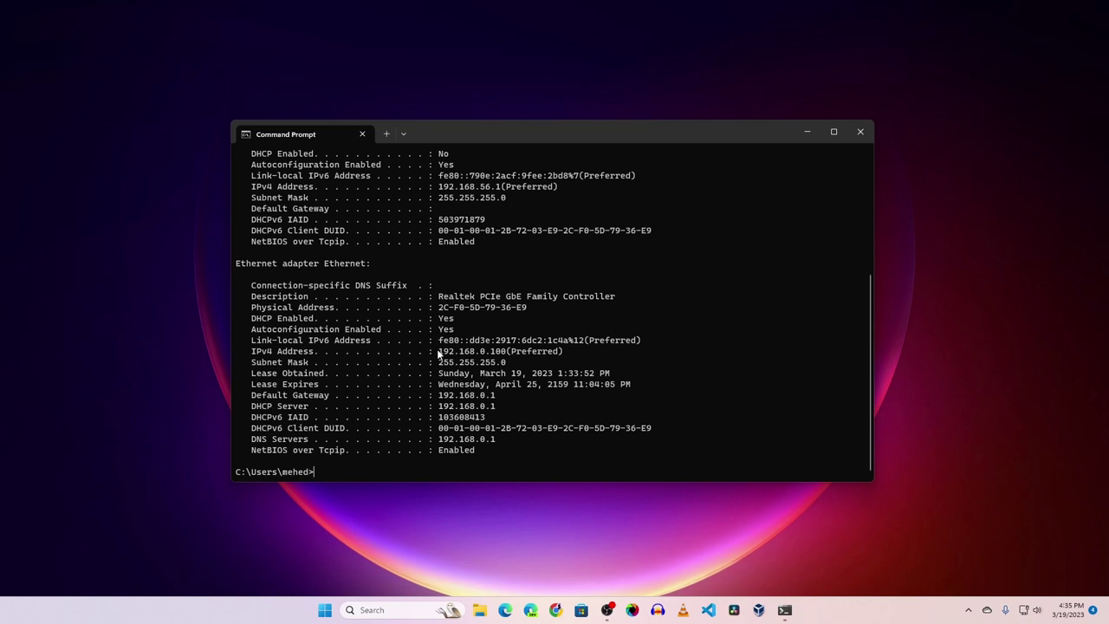
pyautogui.moveTo(436, 354); pyautogui.dragTo(507, 354)
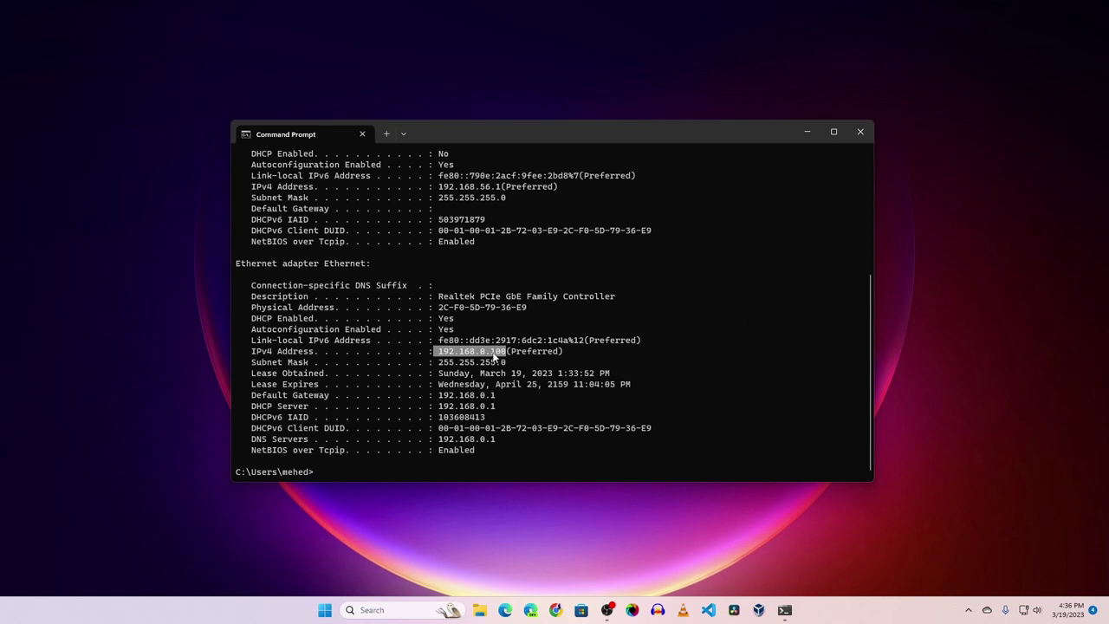
pyautogui.hotkey('alt', 'F4')
# Open Chrome and load the Jellyfin server at 192.168.0.100:8096.
pyautogui.click(568, 610)
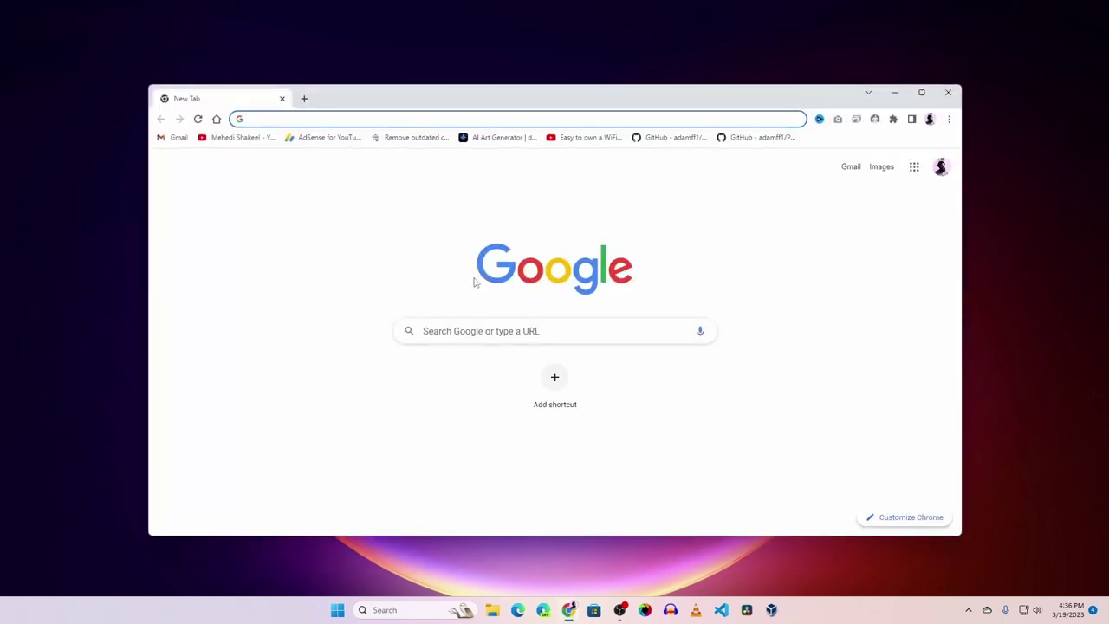
pyautogui.write('192.168')
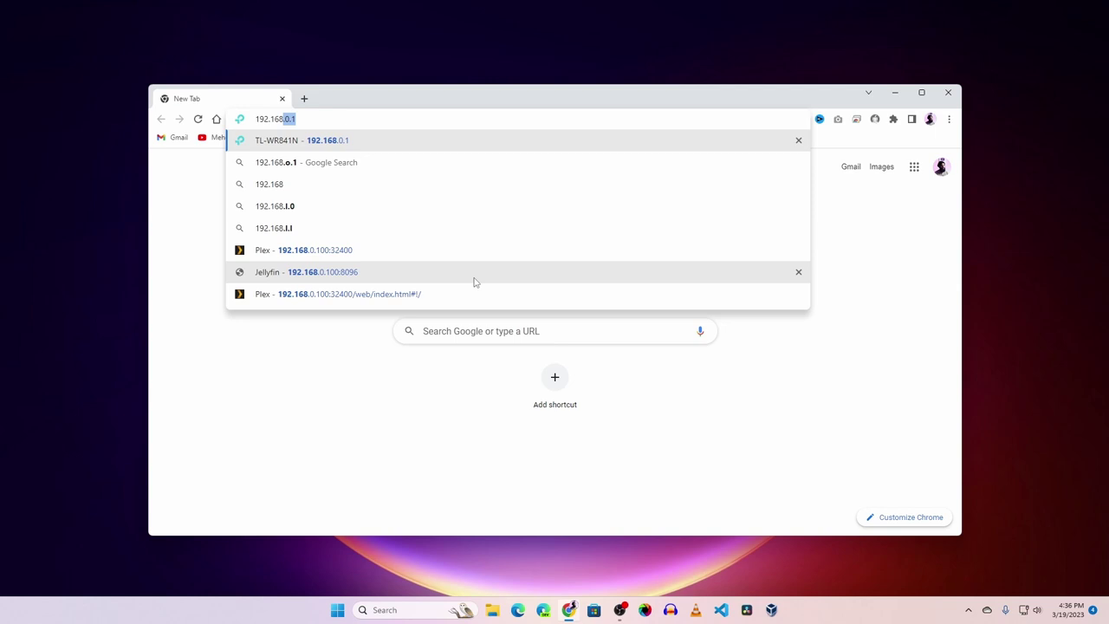
pyautogui.write('.0.100')
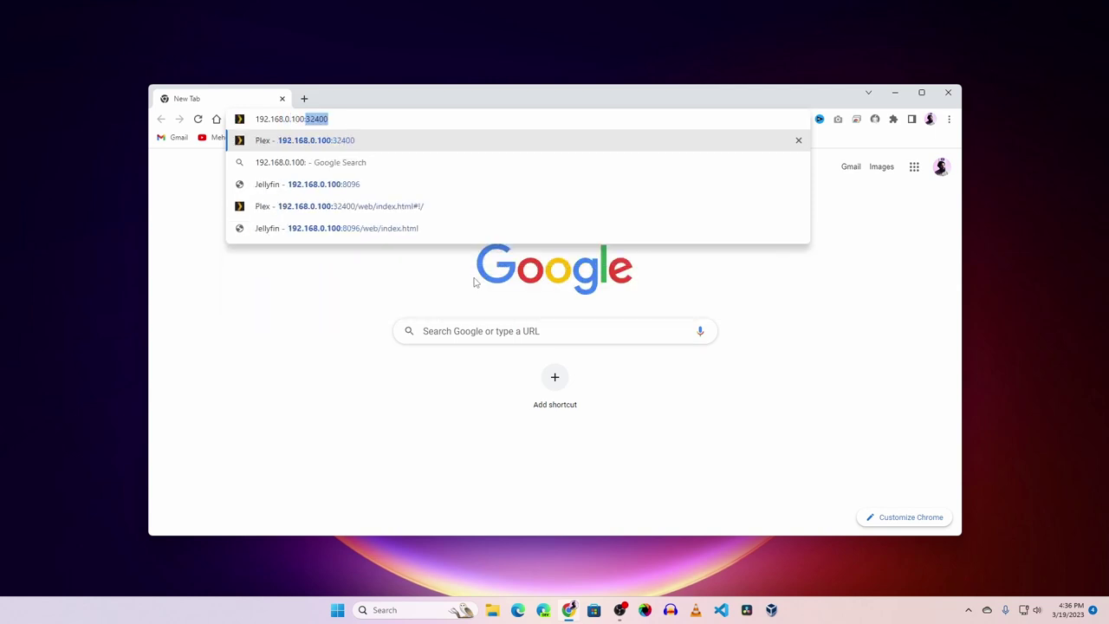
pyautogui.write(':')
pyautogui.press('Down')
pyautogui.press('Down')
pyautogui.press('Return')
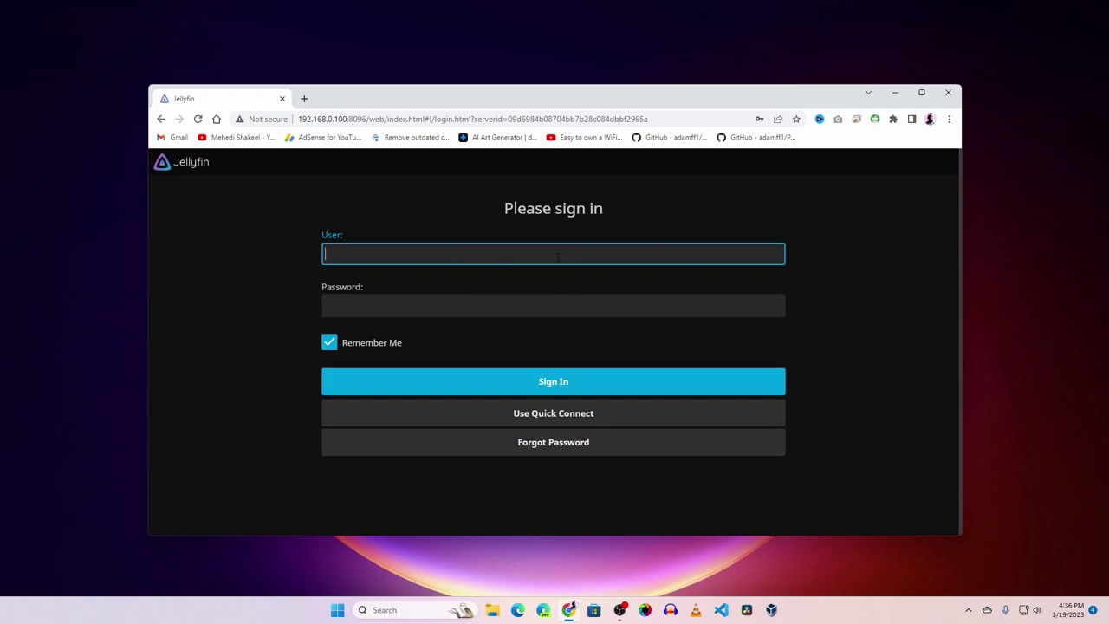
# Sign in to Jellyfin with the saved user name and password.
pyautogui.click(498, 254)
pyautogui.click(450, 288)
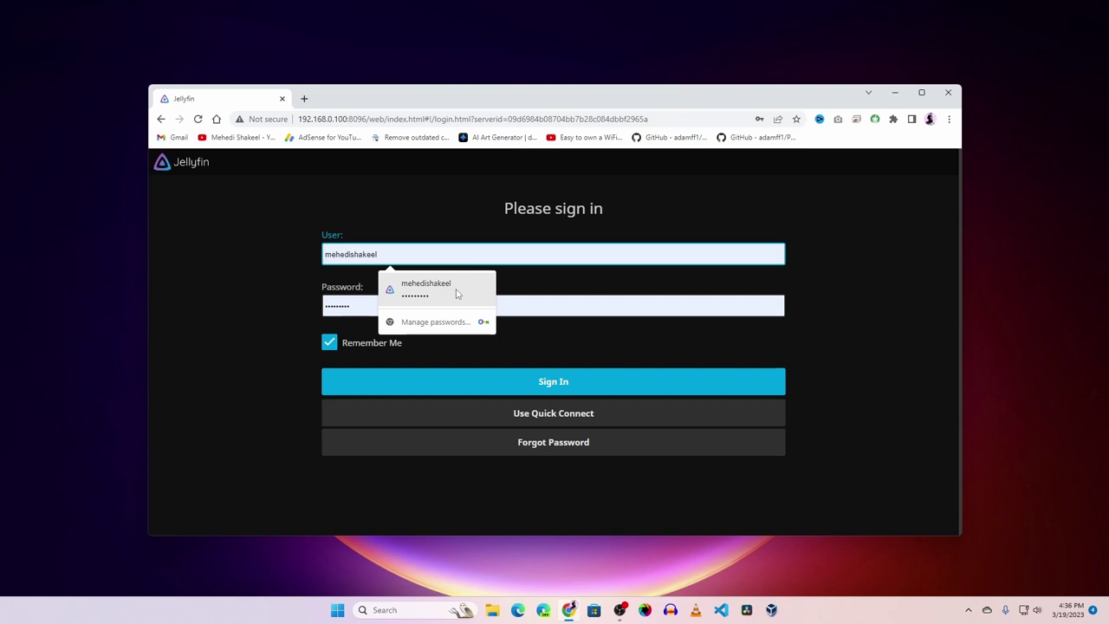
pyautogui.click(557, 382)
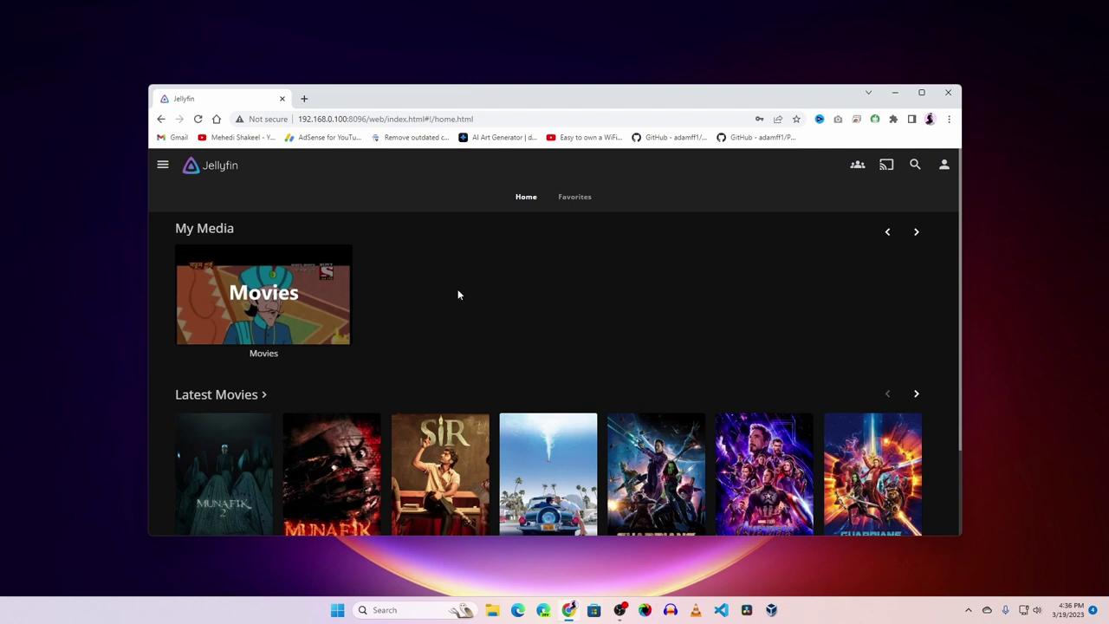
pyautogui.scroll(-2, 439, 305)
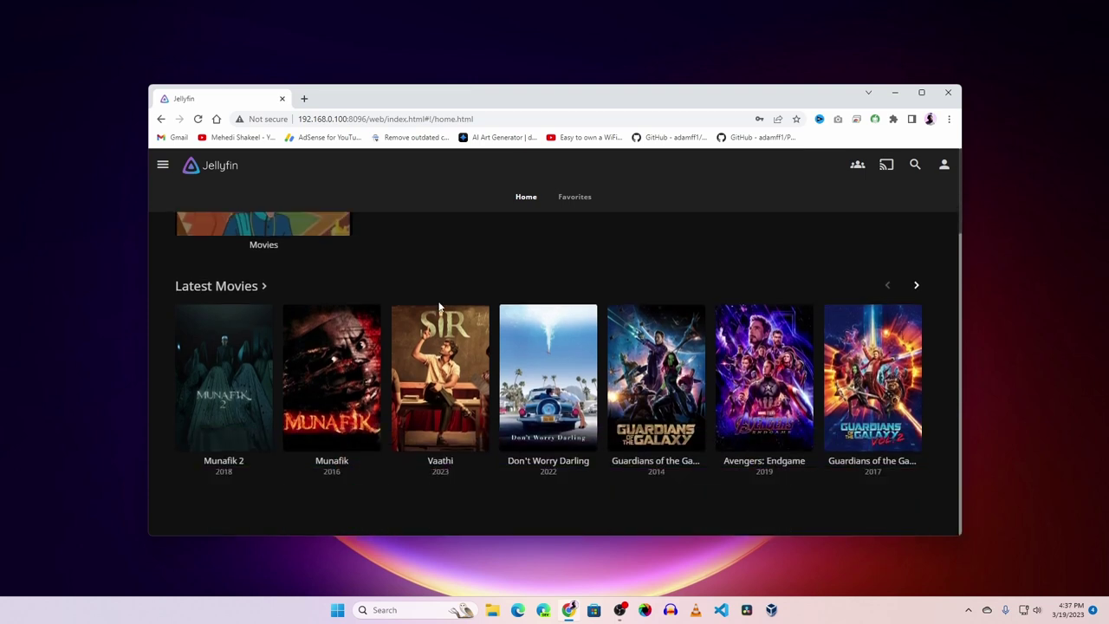
pyautogui.scroll(2, 439, 305)
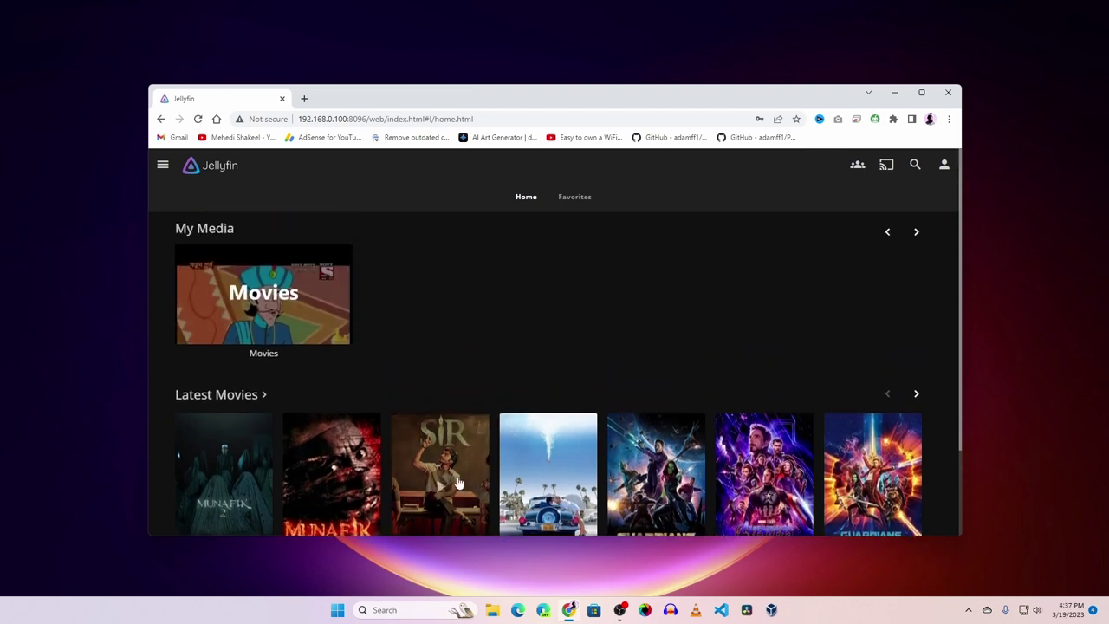
pyautogui.click(492, 611)
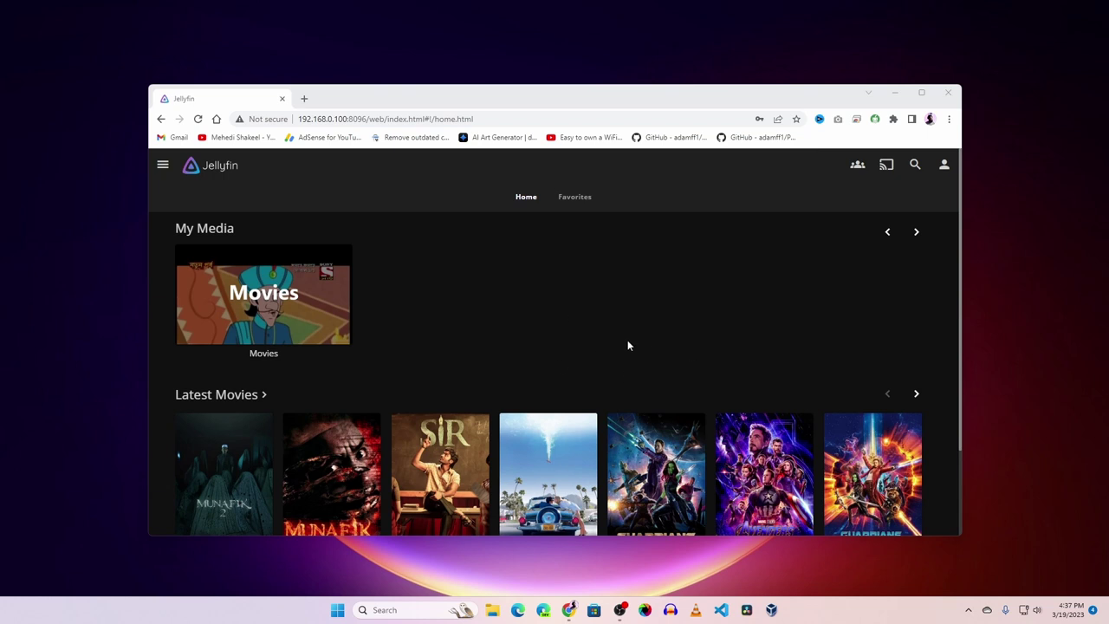
# Go from Jellyfin's menu through Settings and Dashboard to the Libraries page.
pyautogui.click(163, 165)
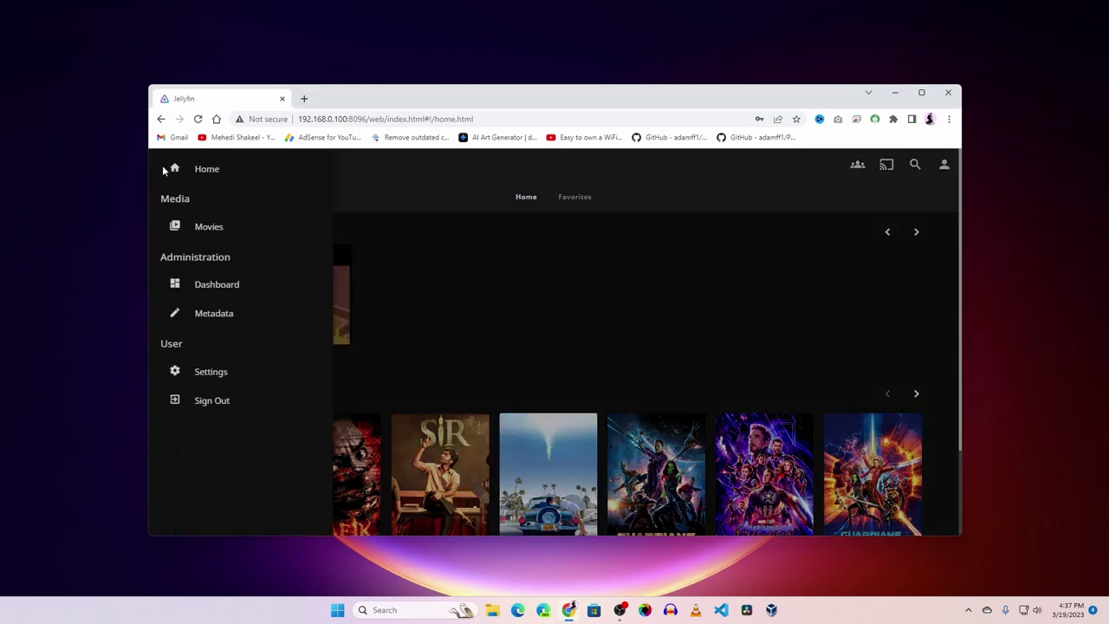
pyautogui.click(198, 373)
pyautogui.scroll(-3, 197, 379)
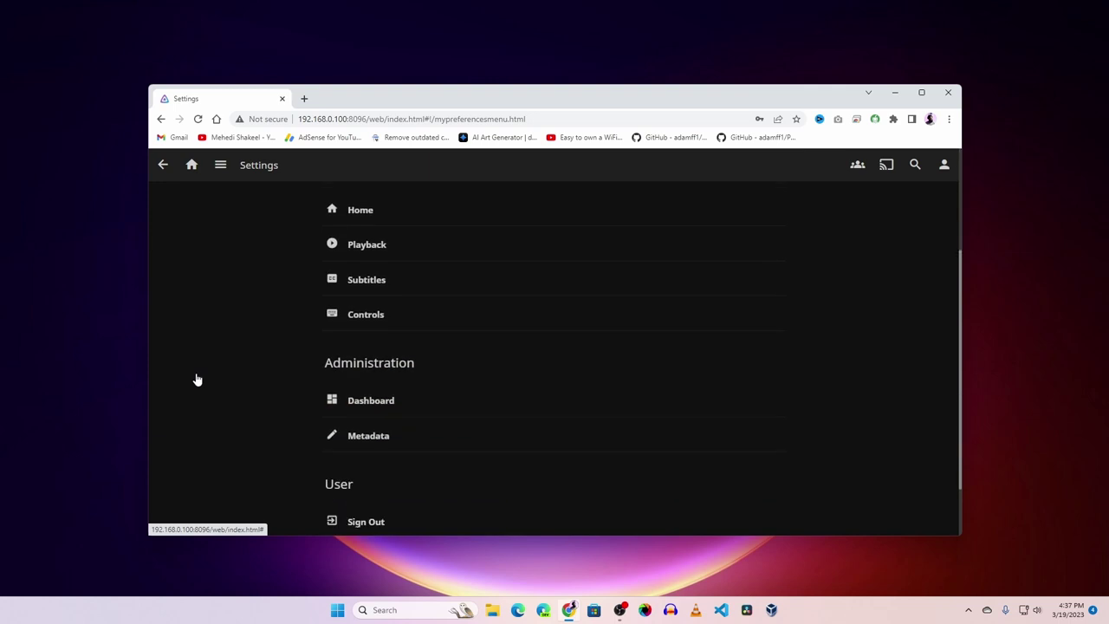
pyautogui.click(384, 335)
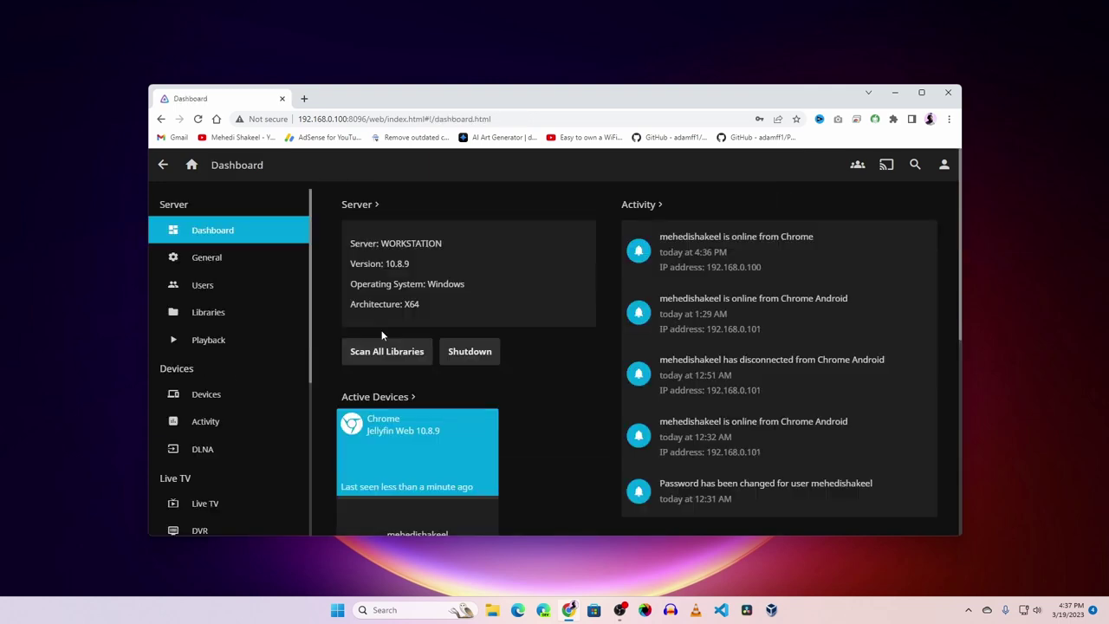
pyautogui.click(220, 316)
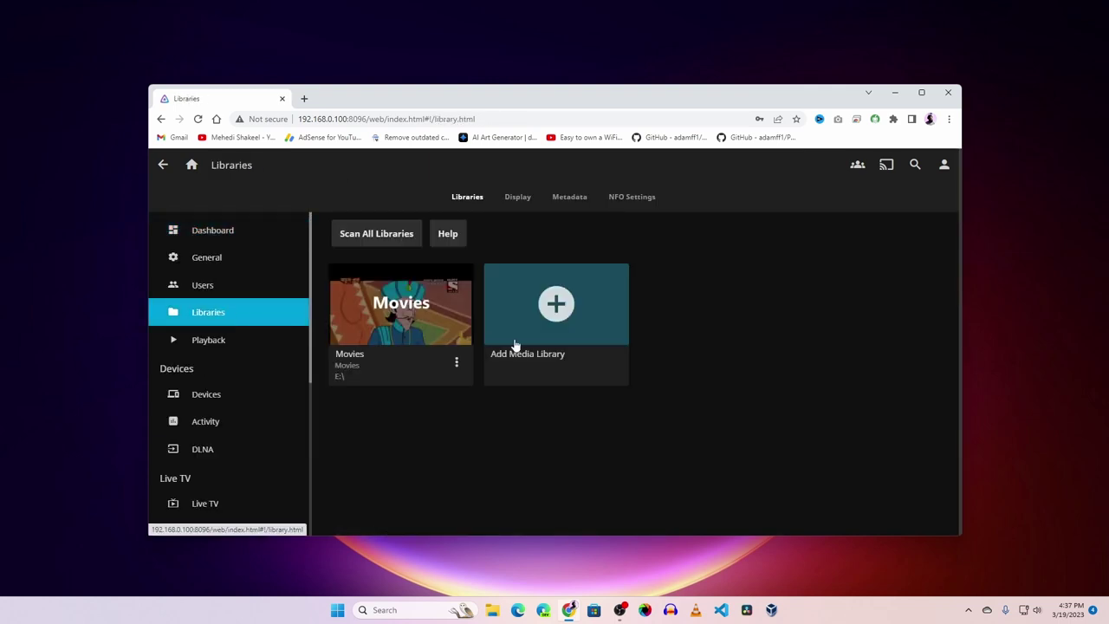
# Add a Movies-type library named Movies2 with E:\ as its folder.
pyautogui.click(546, 315)
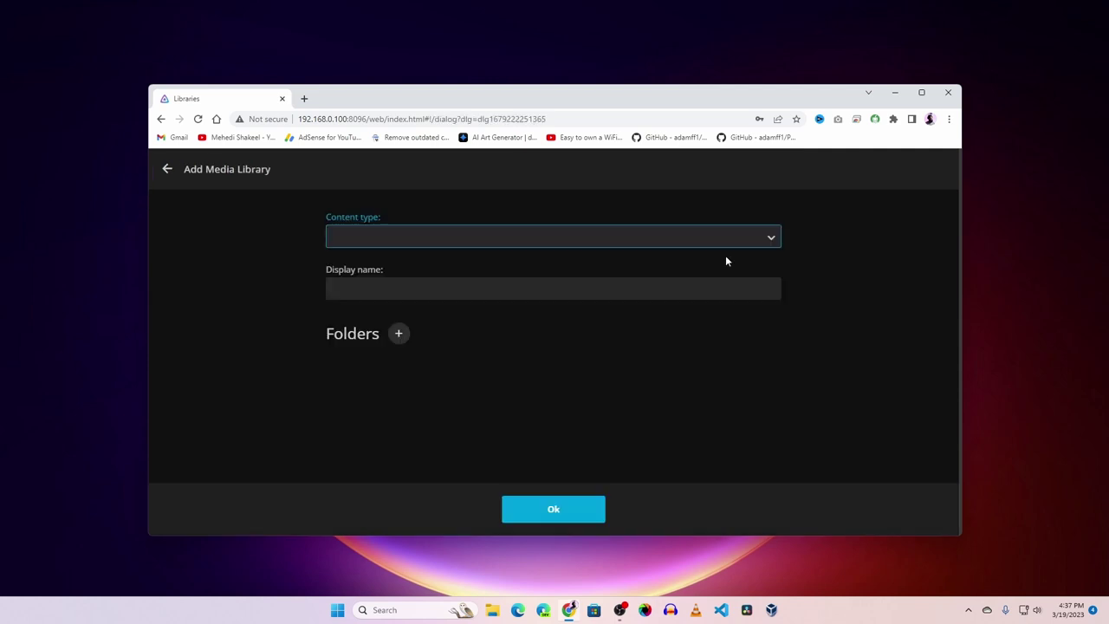
pyautogui.click(771, 242)
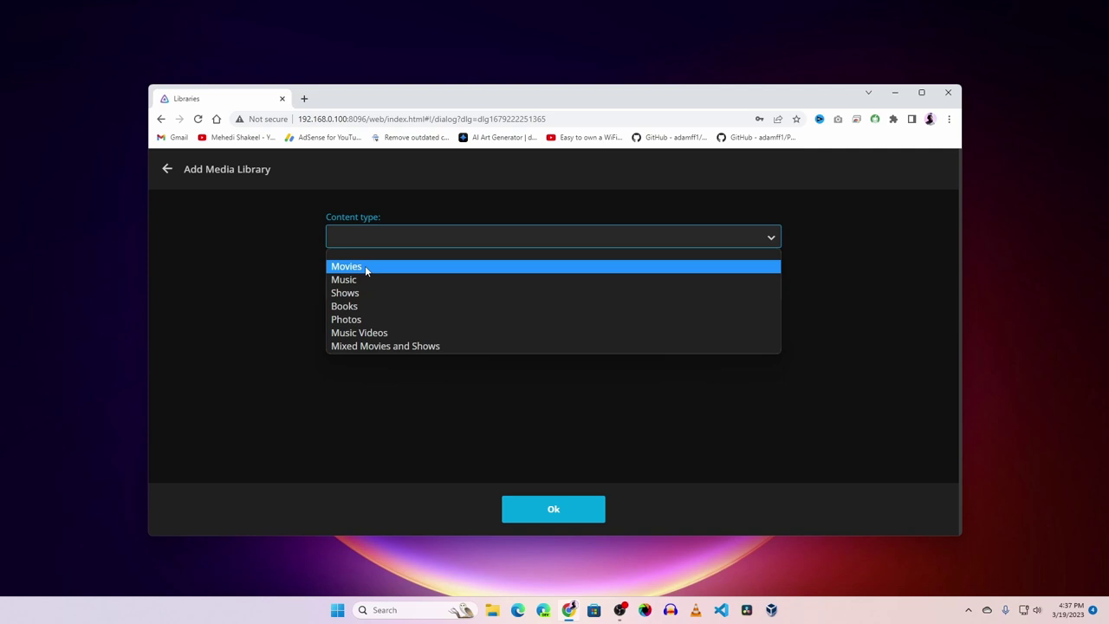
pyautogui.scroll(-2, 653, 326)
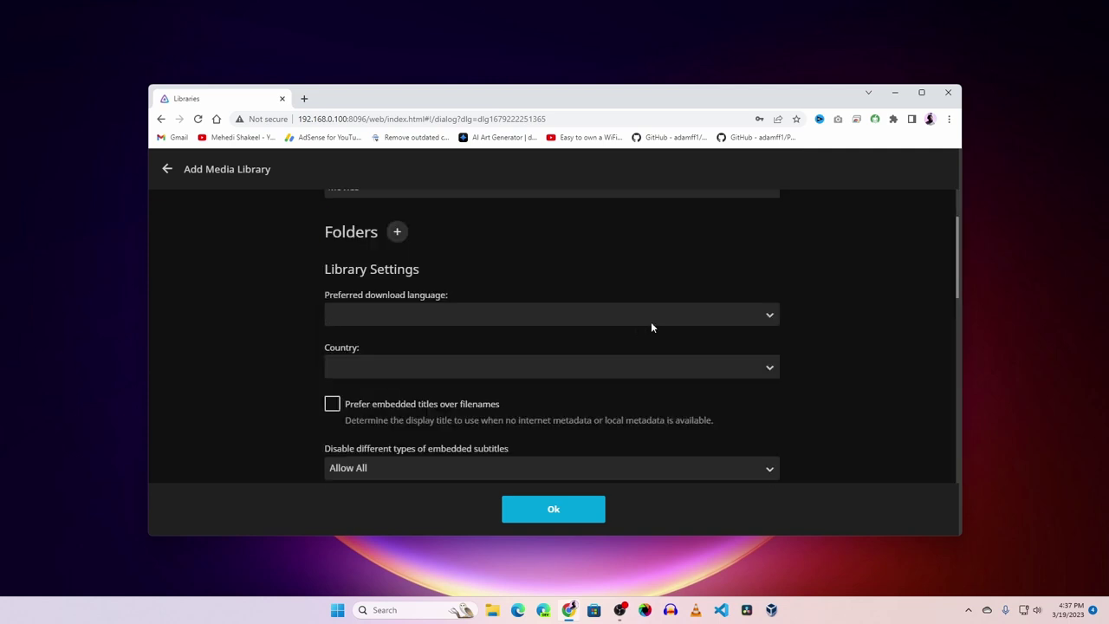
pyautogui.scroll(2, 744, 325)
pyautogui.click(398, 349)
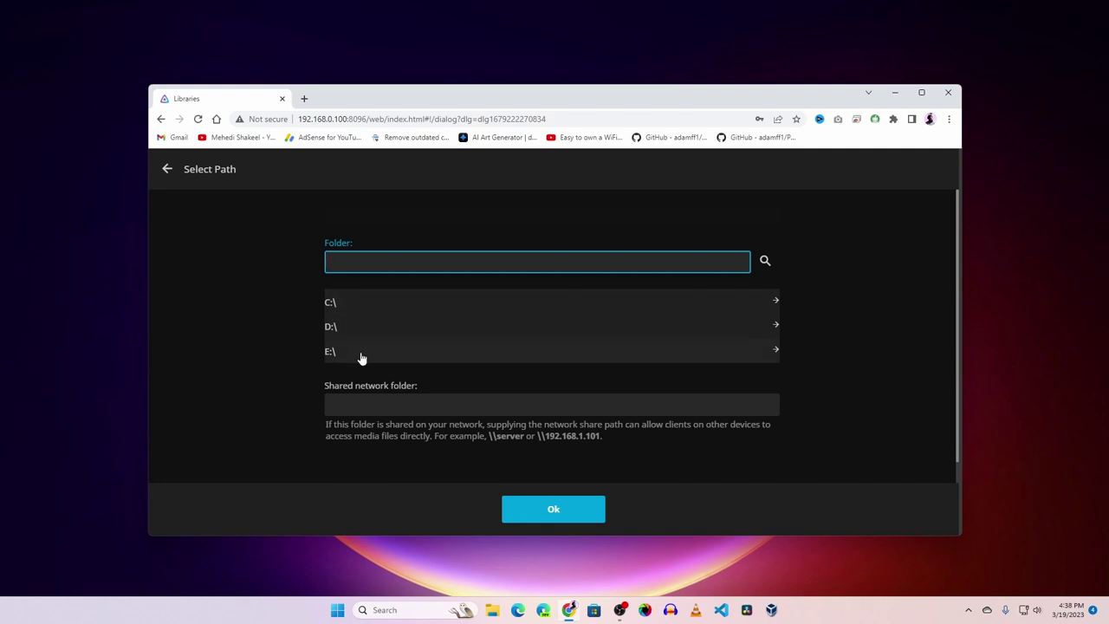
pyautogui.click(465, 352)
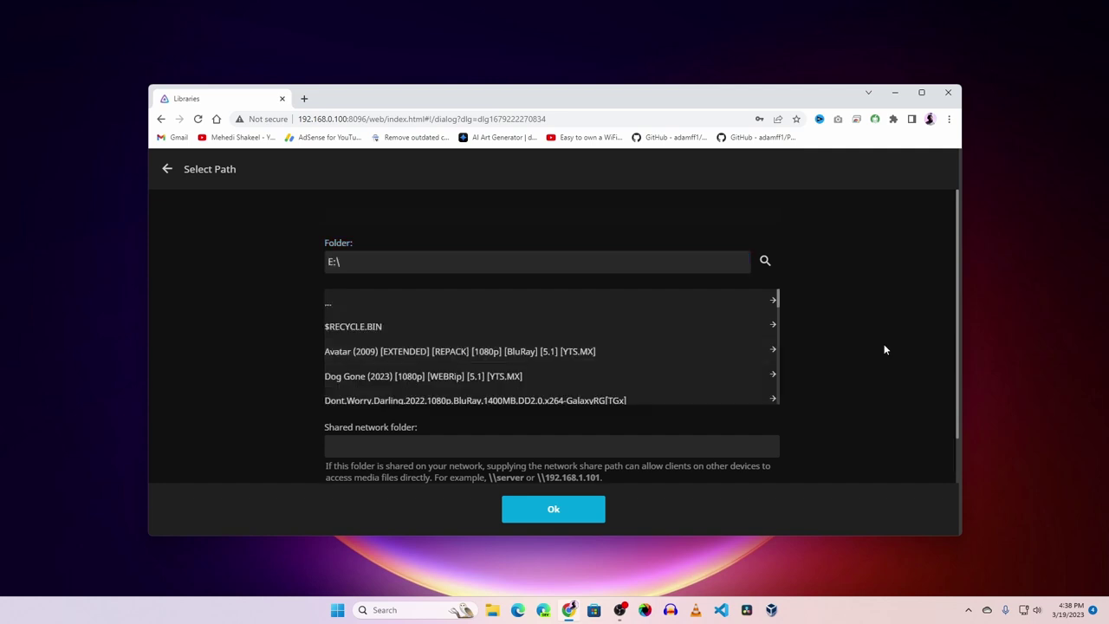
pyautogui.click(588, 512)
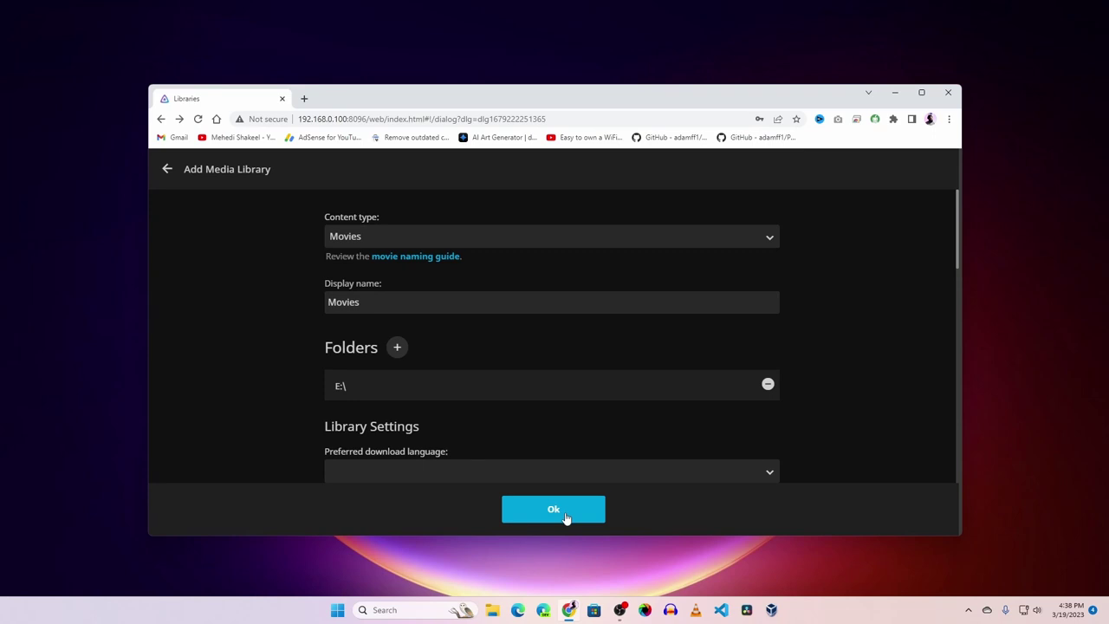
pyautogui.click(564, 513)
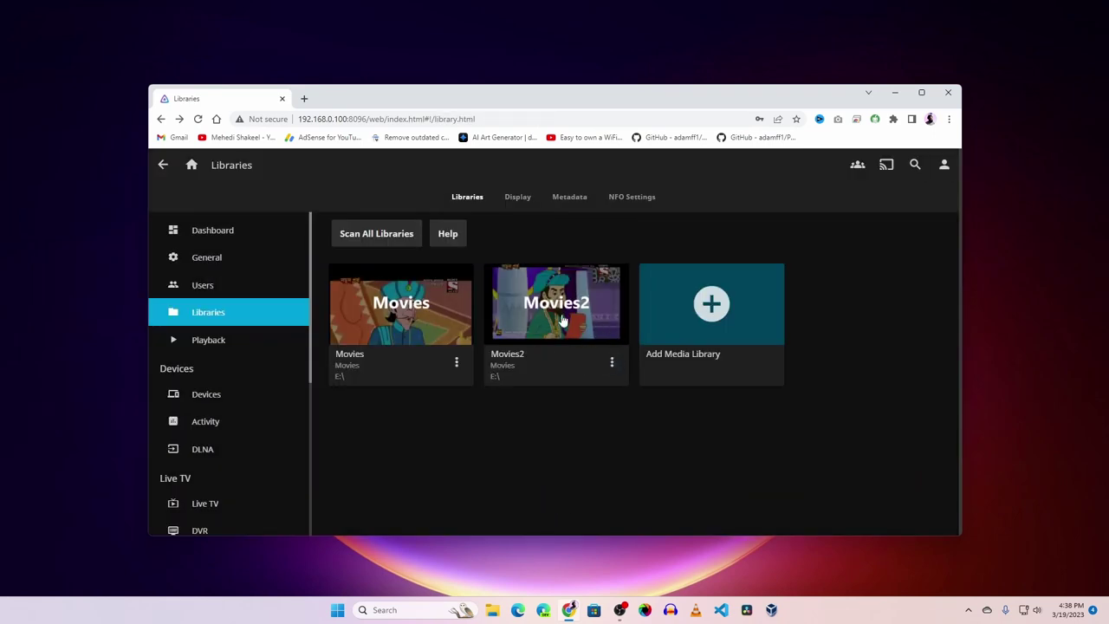
# Return to the Jellyfin home page and open the Vaathi poster under Latest Movies.
pyautogui.click(193, 167)
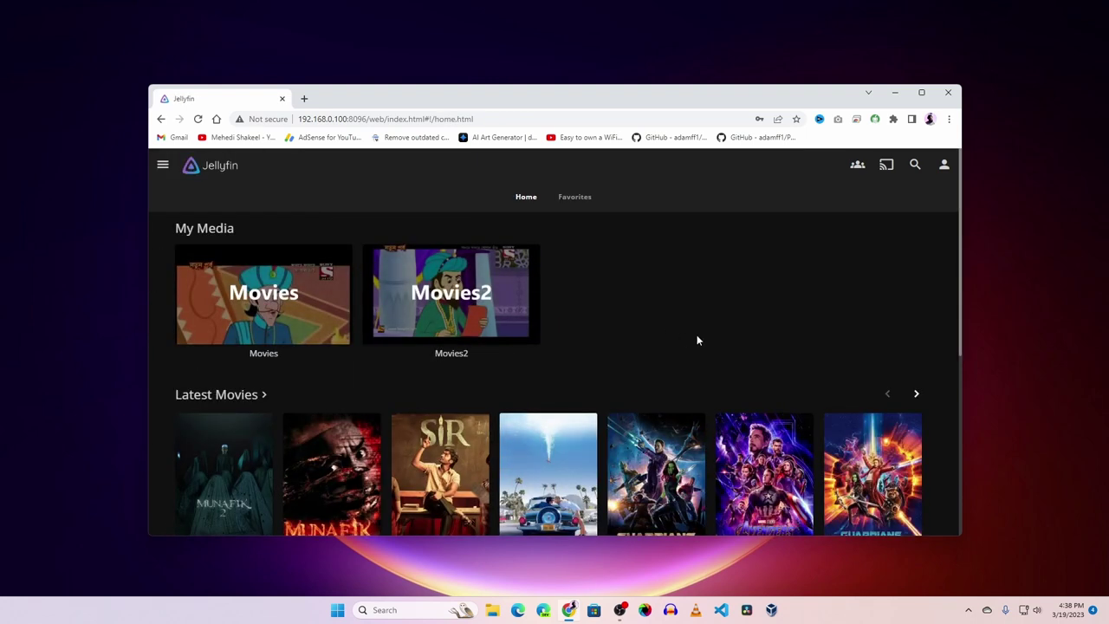
pyautogui.scroll(-2, 697, 334)
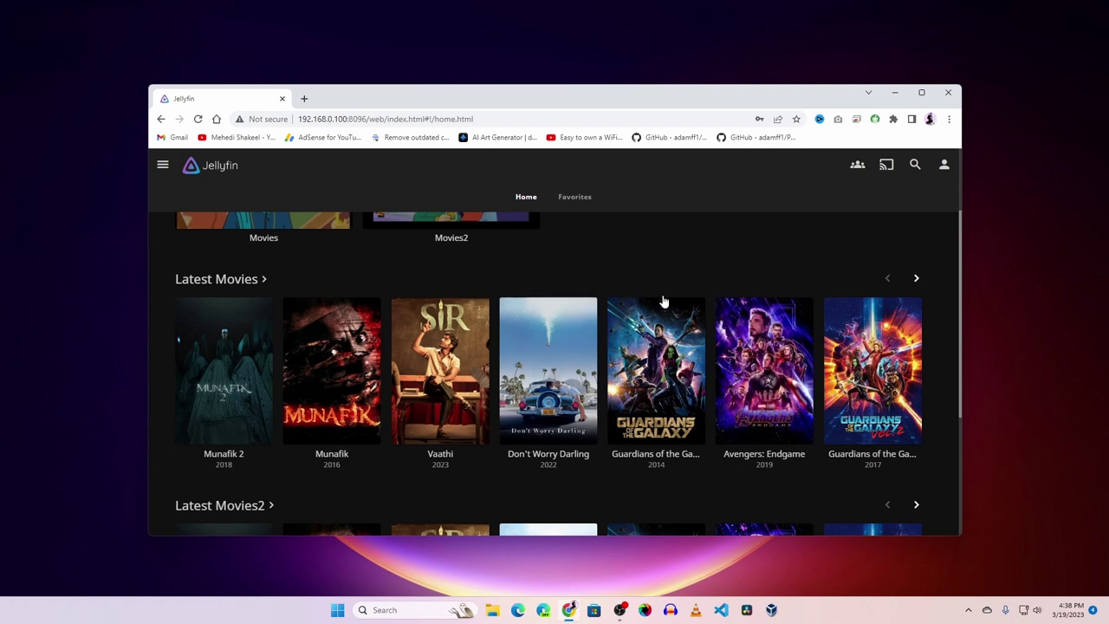
pyautogui.scroll(-1, 664, 300)
pyautogui.scroll(3, 654, 340)
pyautogui.scroll(-3, 653, 341)
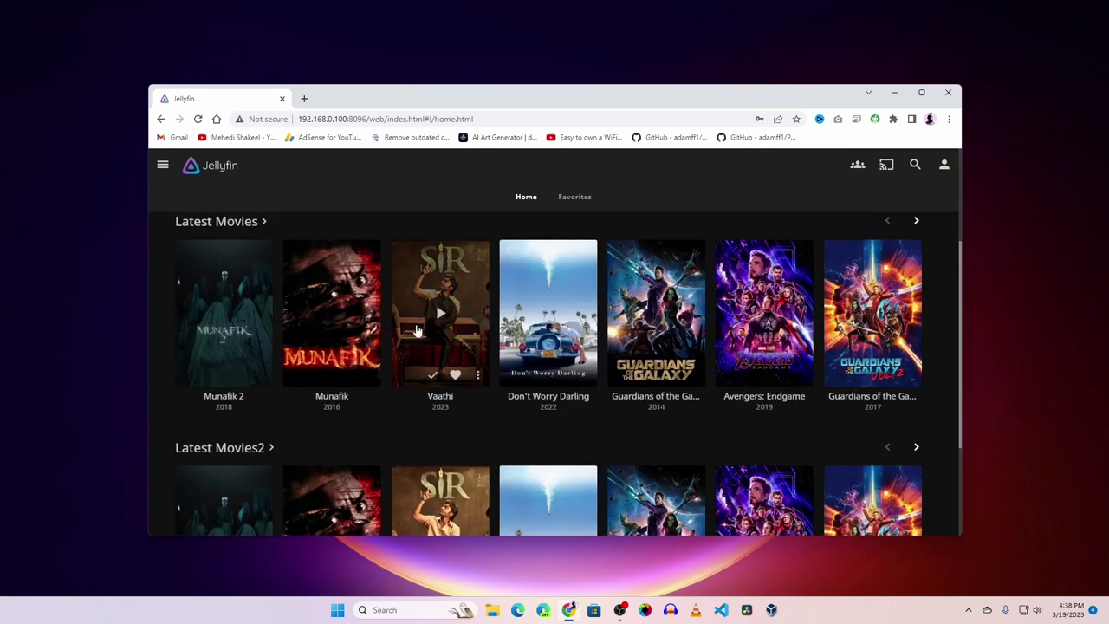
pyautogui.click(445, 277)
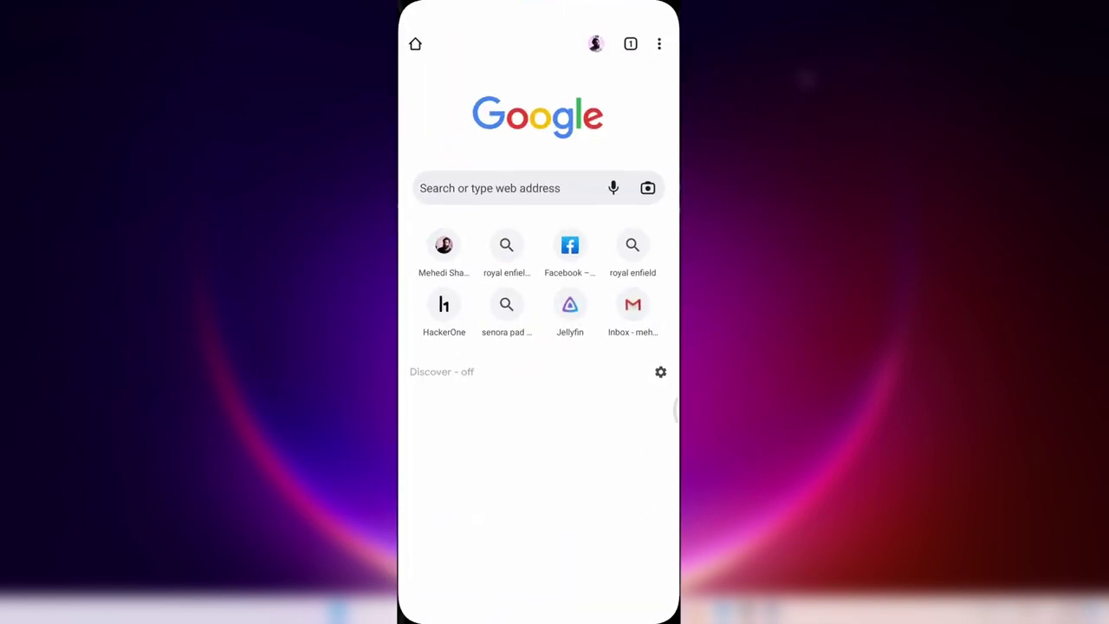
# In the phone's Chrome, enter the server address 192.168.0.100 and load Jellyfin.
pyautogui.click(490, 187)
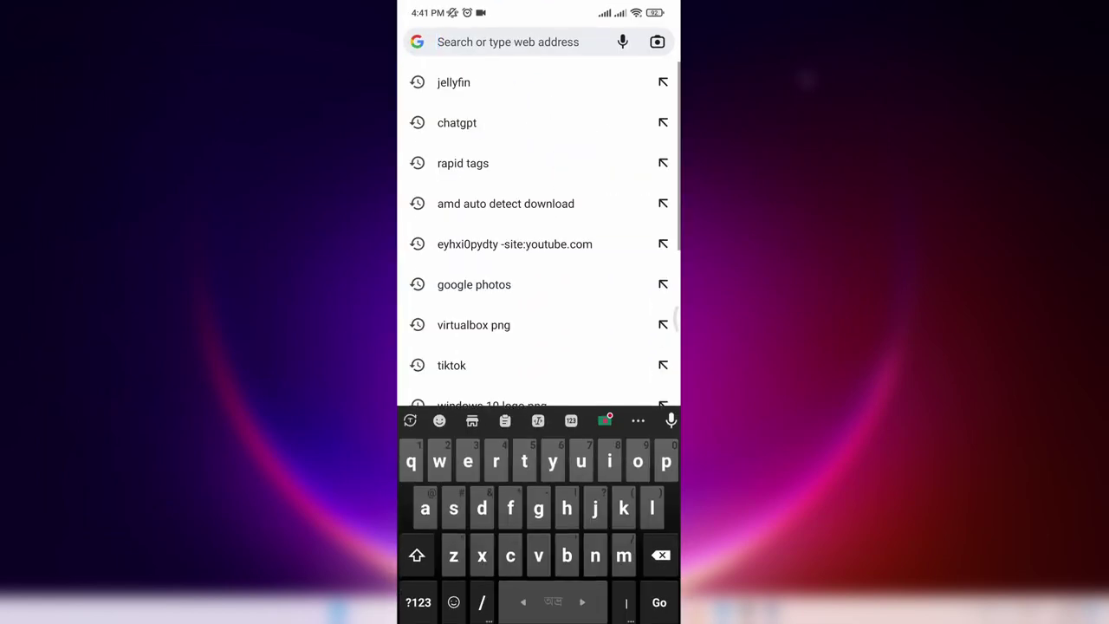
pyautogui.click(418, 602)
pyautogui.moveTo(520, 602); pyautogui.dragTo(572, 602)
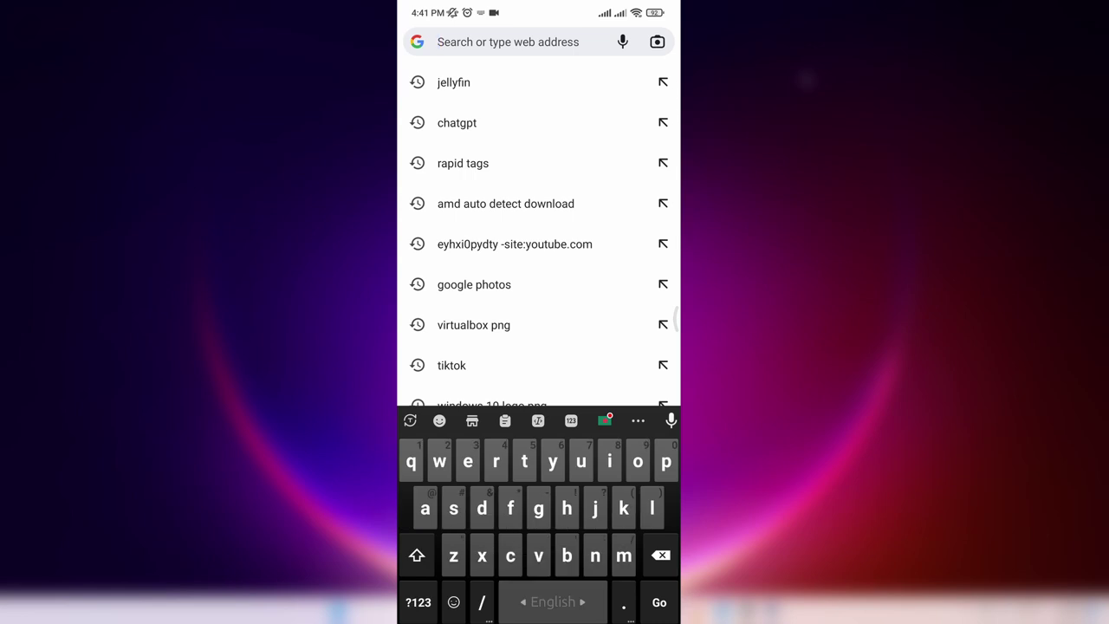
pyautogui.click(418, 603)
pyautogui.write('192.')
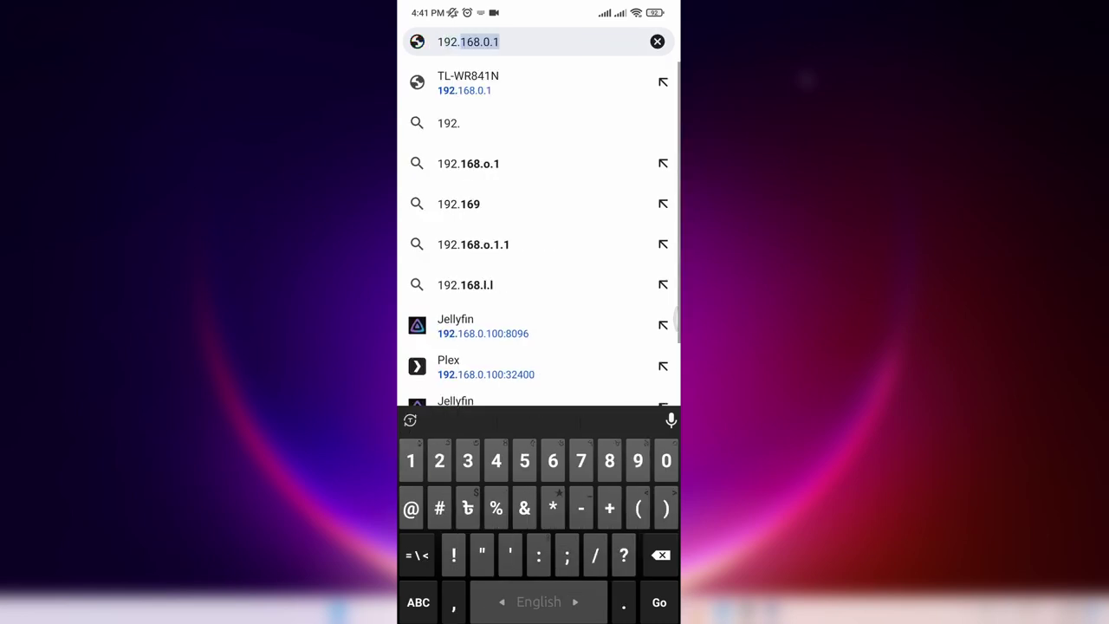
pyautogui.write('168.0.100')
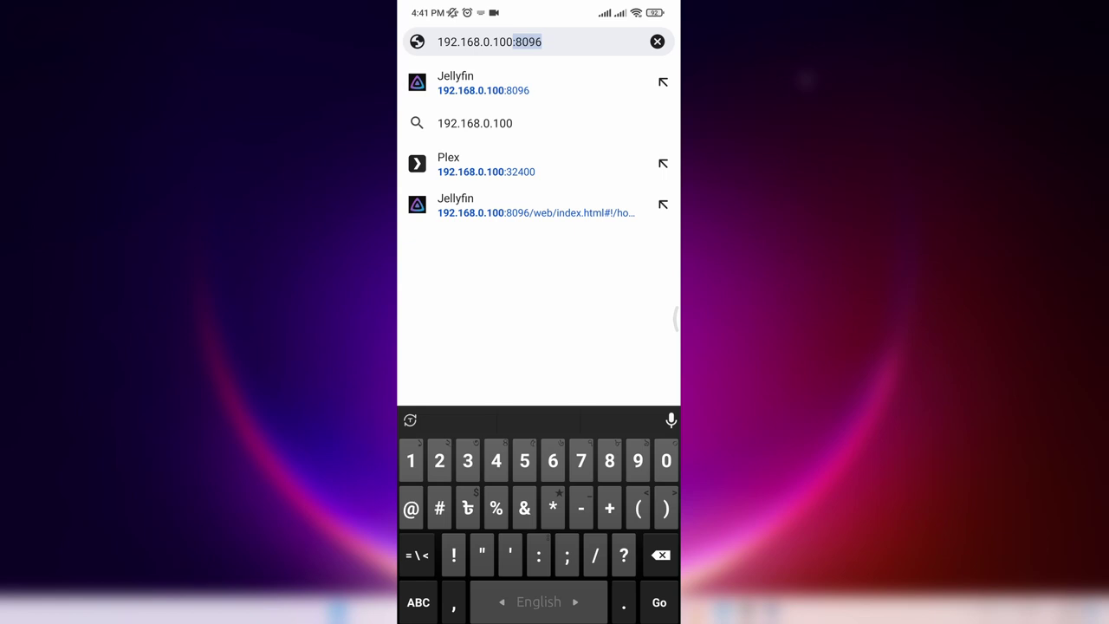
pyautogui.press('Return')
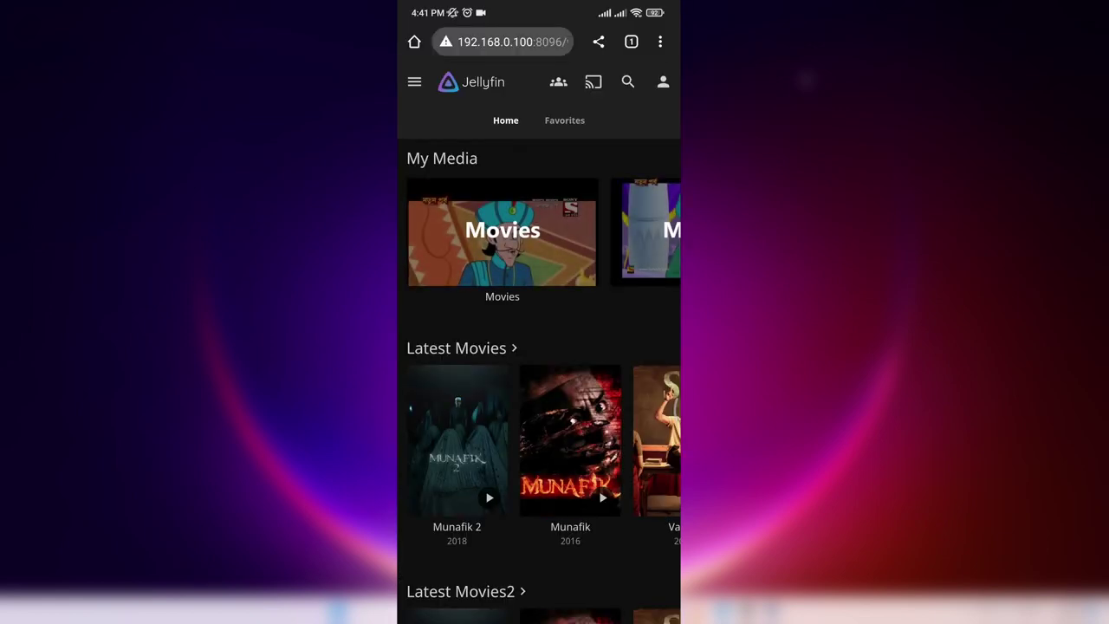
# Open Vaathi, start playing it, then return to the phone's home screen.
pyautogui.scroll(-1, 539, 346)
pyautogui.scroll(1, 540, 346)
pyautogui.scroll(-3, 539, 347)
pyautogui.scroll(3, 539, 346)
pyautogui.hscroll(2, 539, 440)
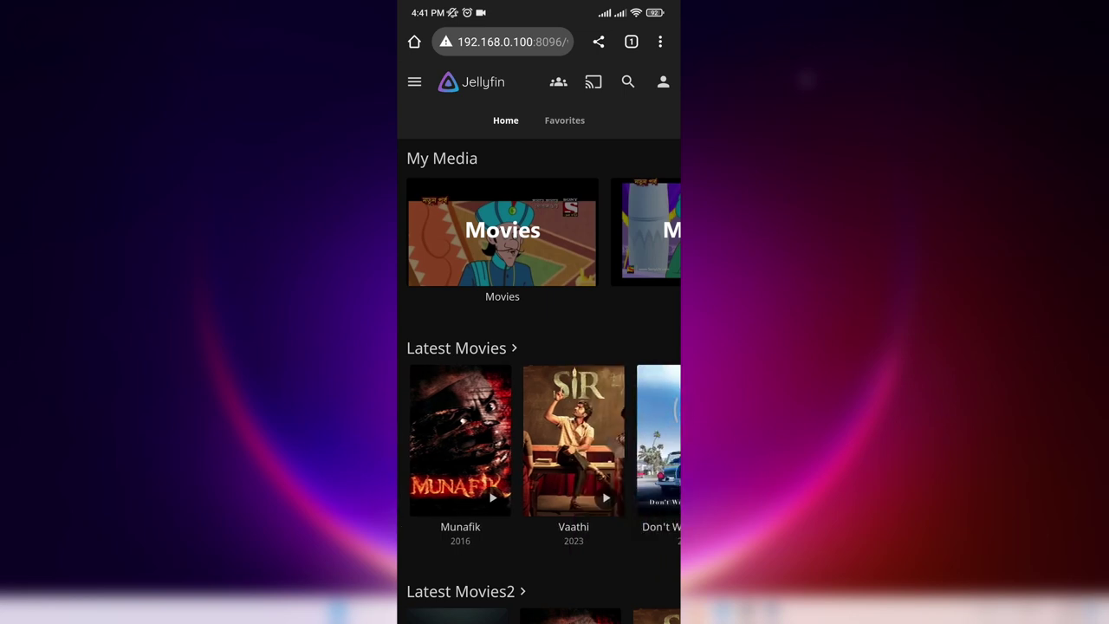
pyautogui.click(574, 440)
pyautogui.click(477, 383)
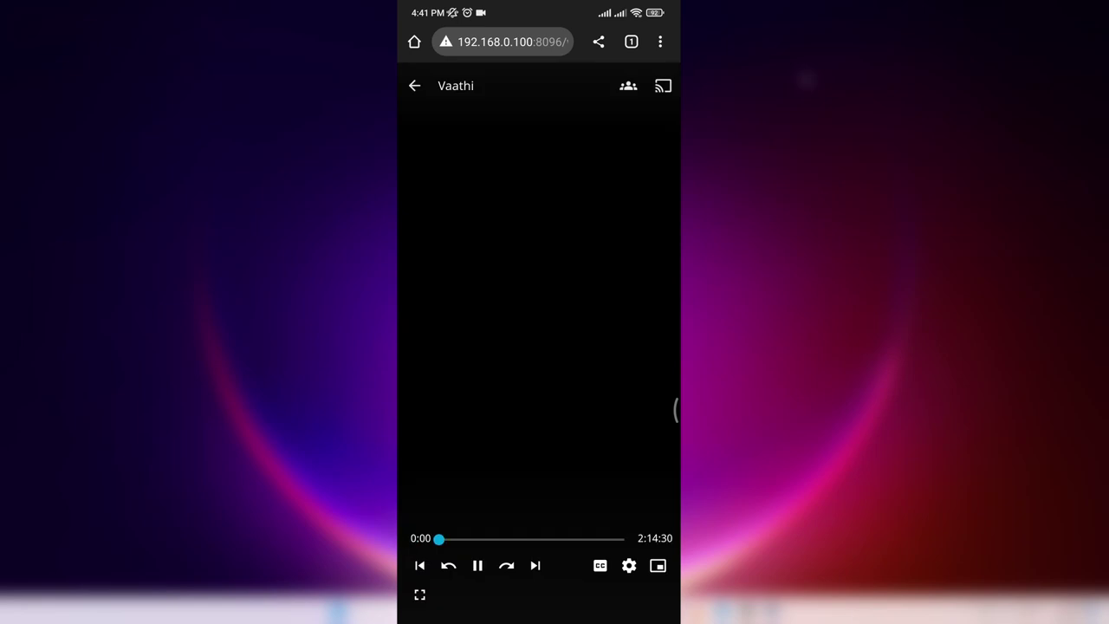
pyautogui.press('super')
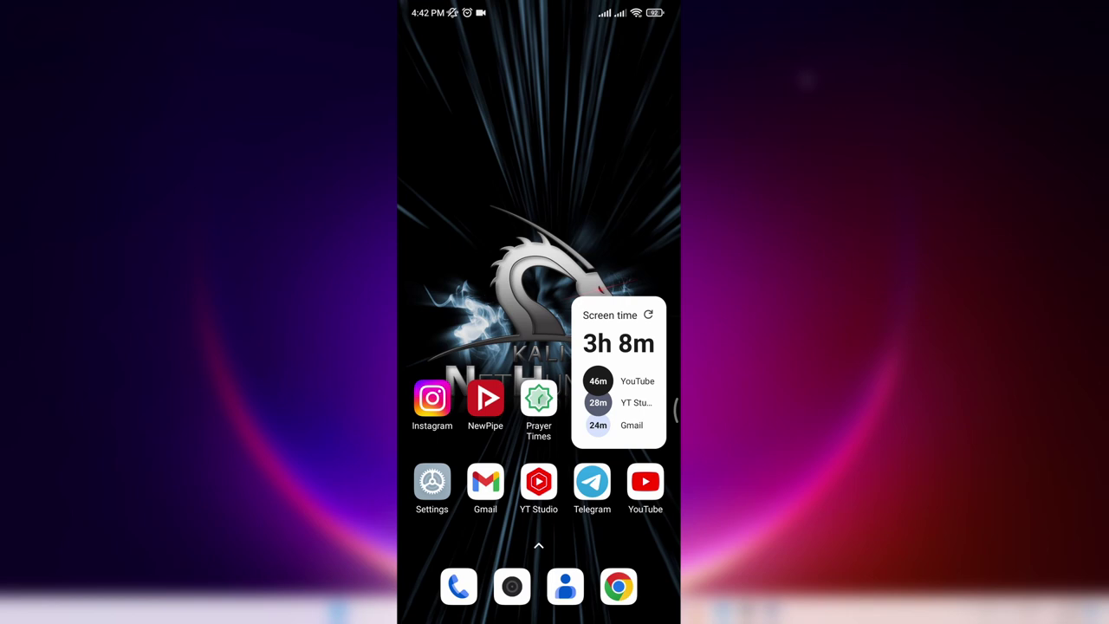
# Open Play Store, search jellyfin, and launch the installed Jellyfin app from its listing.
pyautogui.write('Pl')
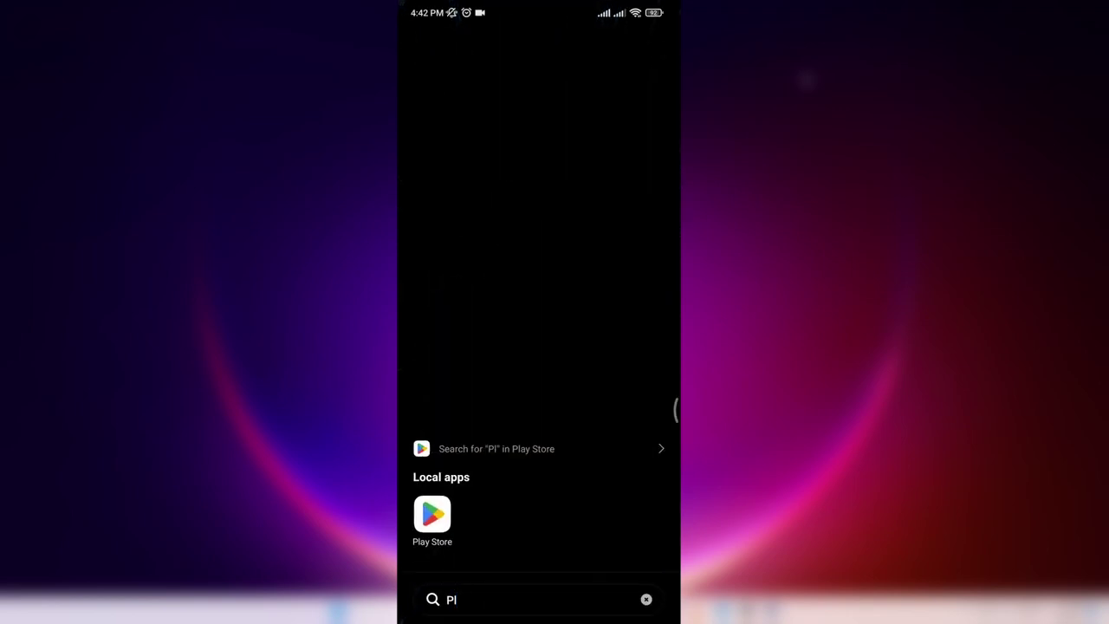
pyautogui.click(431, 515)
pyautogui.click(503, 55)
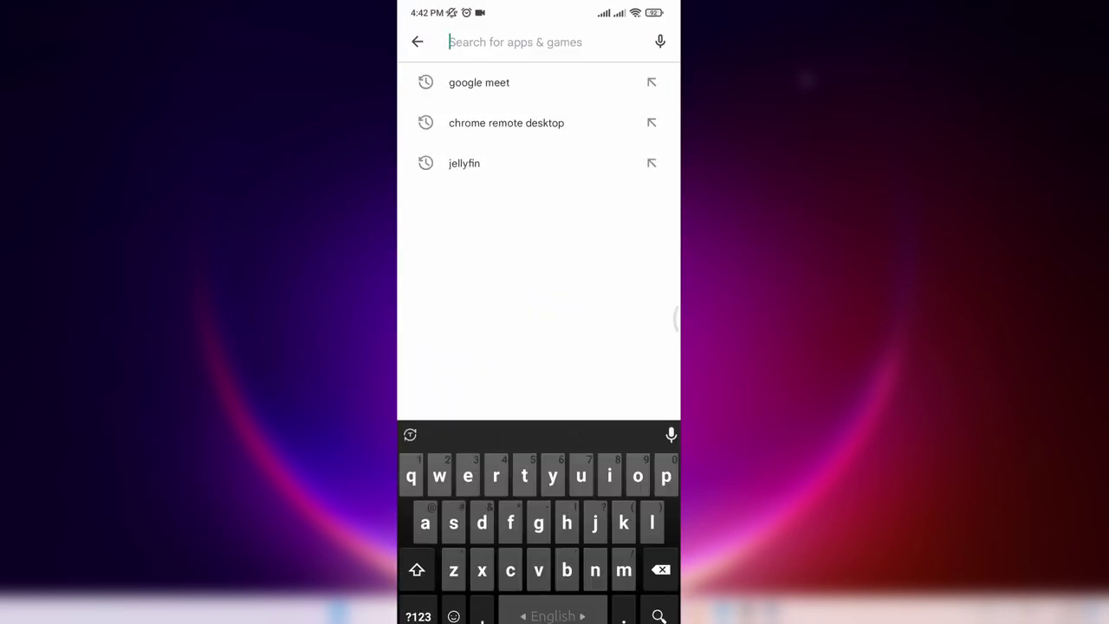
pyautogui.click(464, 163)
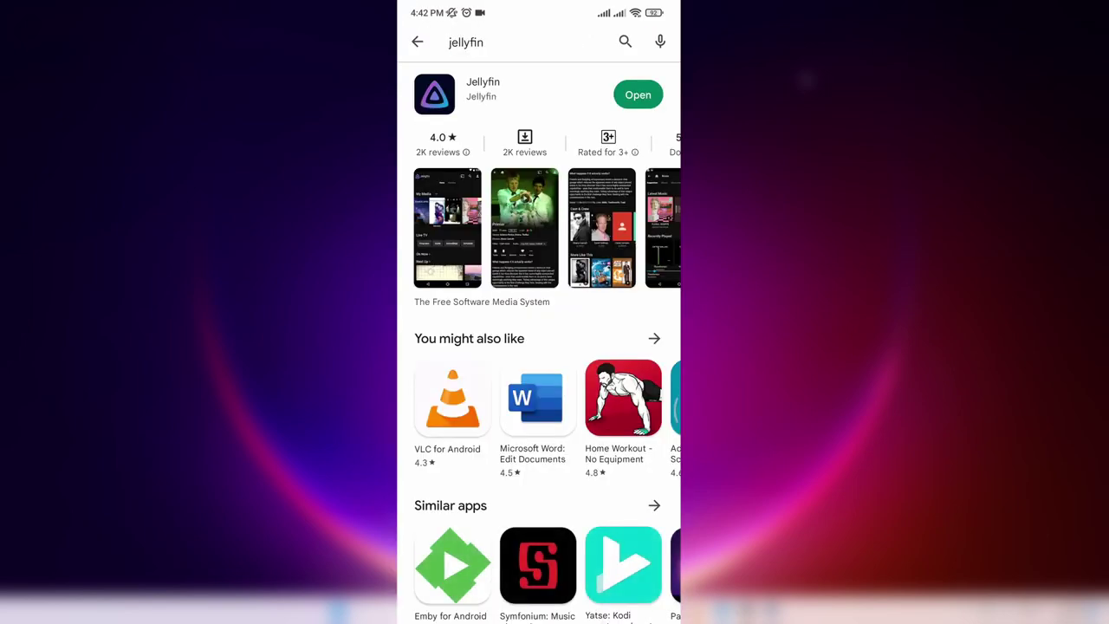
pyautogui.click(472, 88)
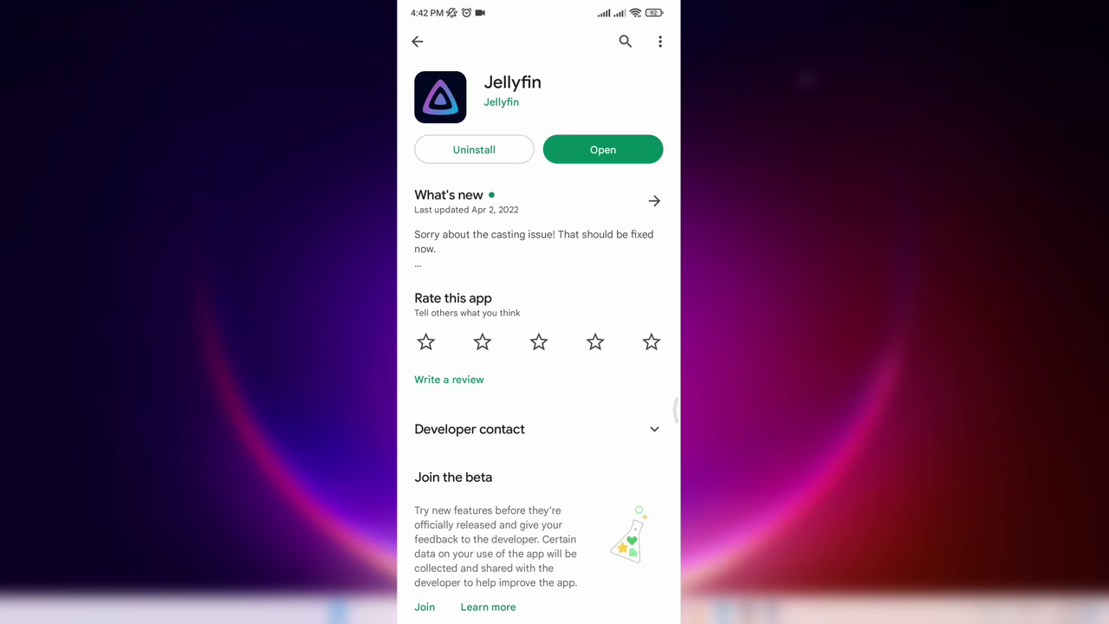
pyautogui.click(603, 150)
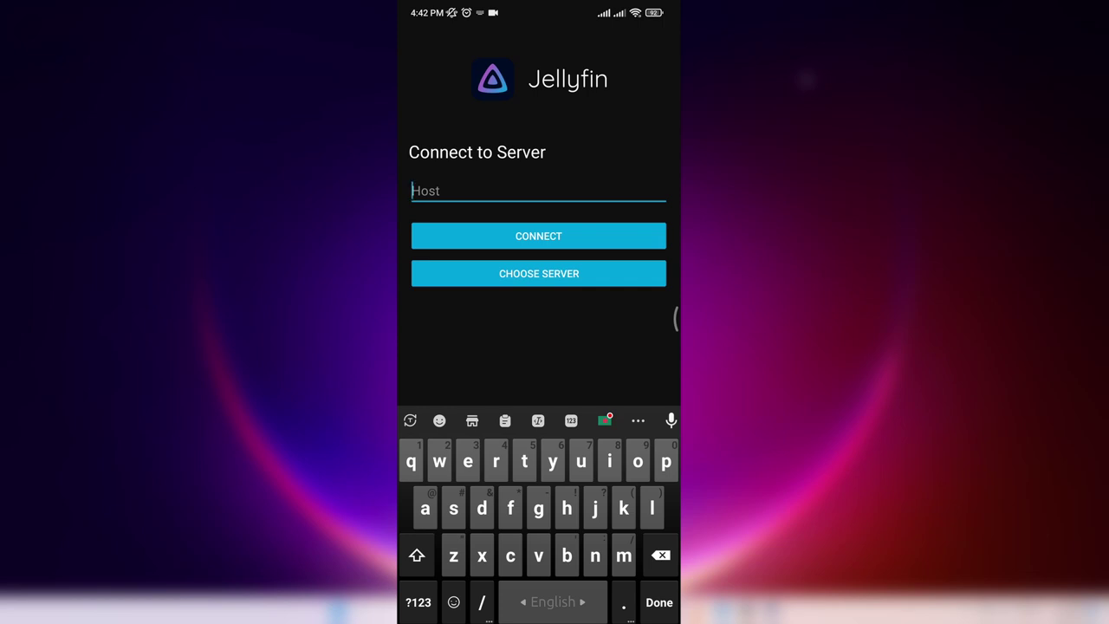
# Connect the app to host 192.168.0.100:8096 and sign in.
pyautogui.click(418, 602)
pyautogui.write('192')
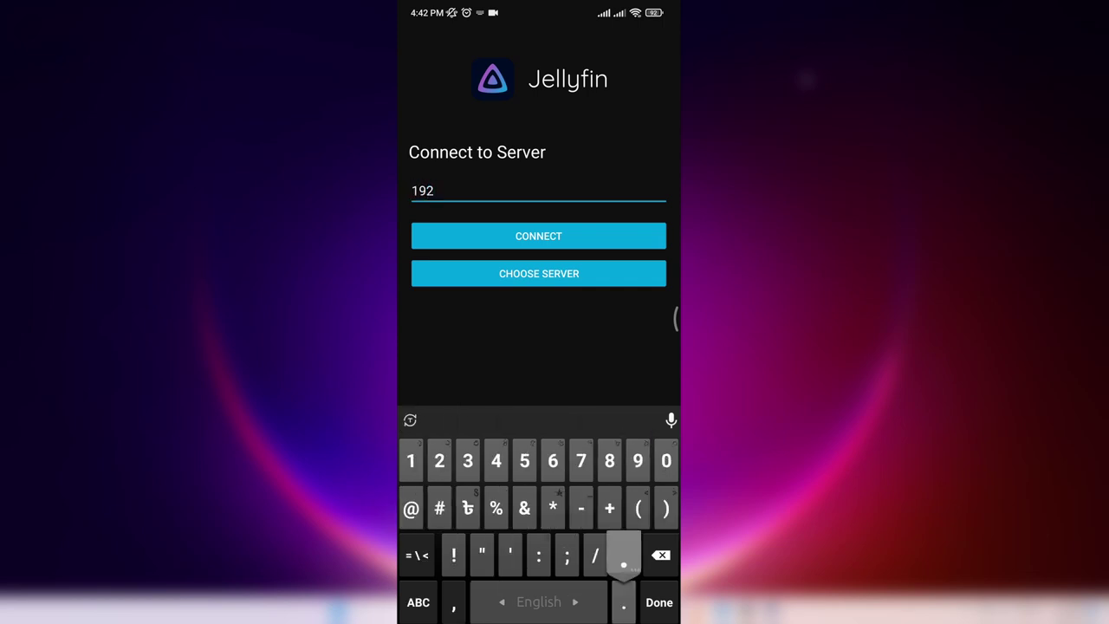
pyautogui.write('.168.0.100')
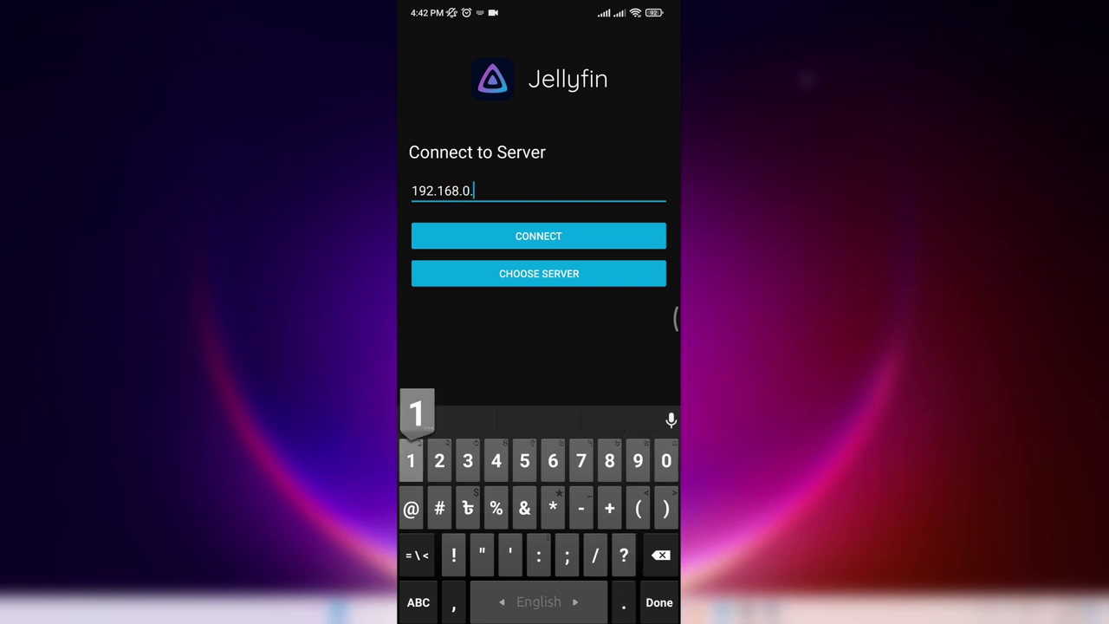
pyautogui.click(418, 602)
pyautogui.click(418, 603)
pyautogui.write(':')
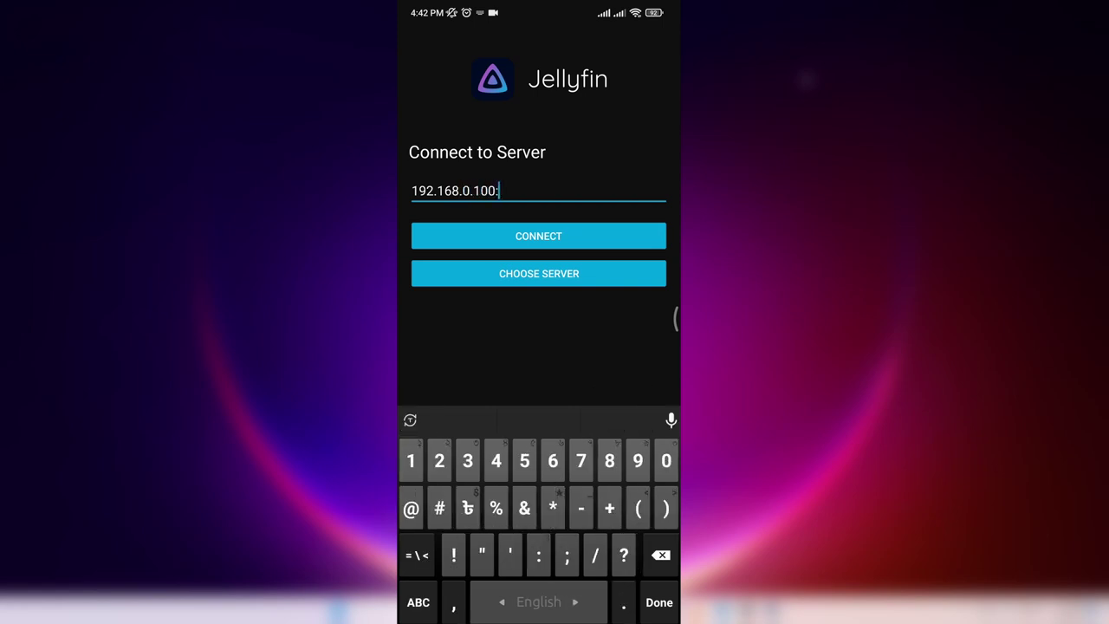
pyautogui.write('8096')
pyautogui.press('Return')
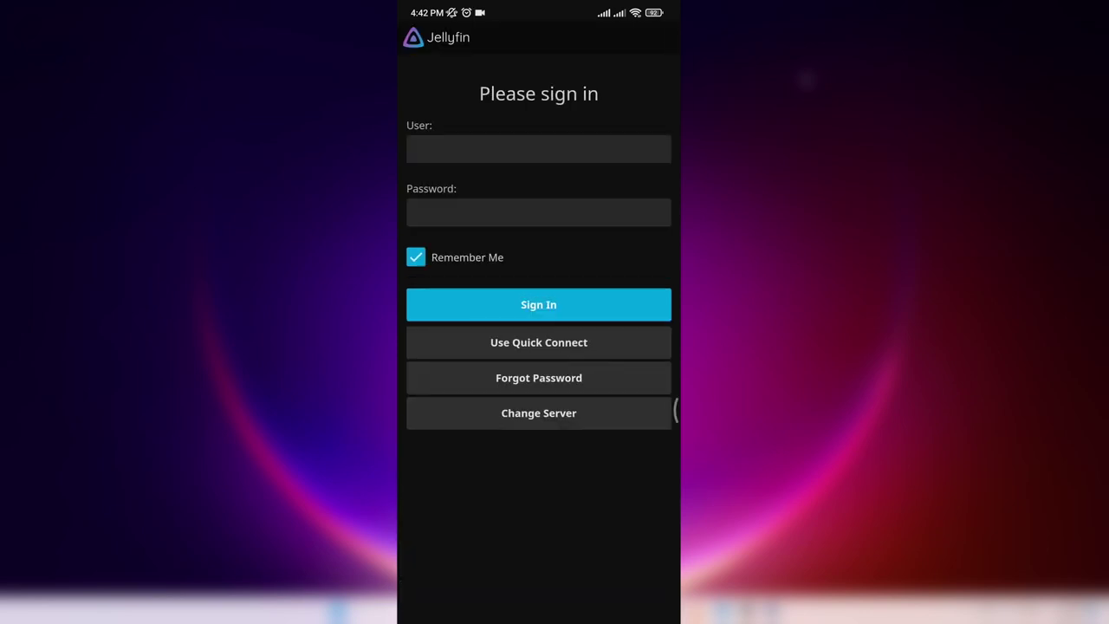
pyautogui.click(539, 149)
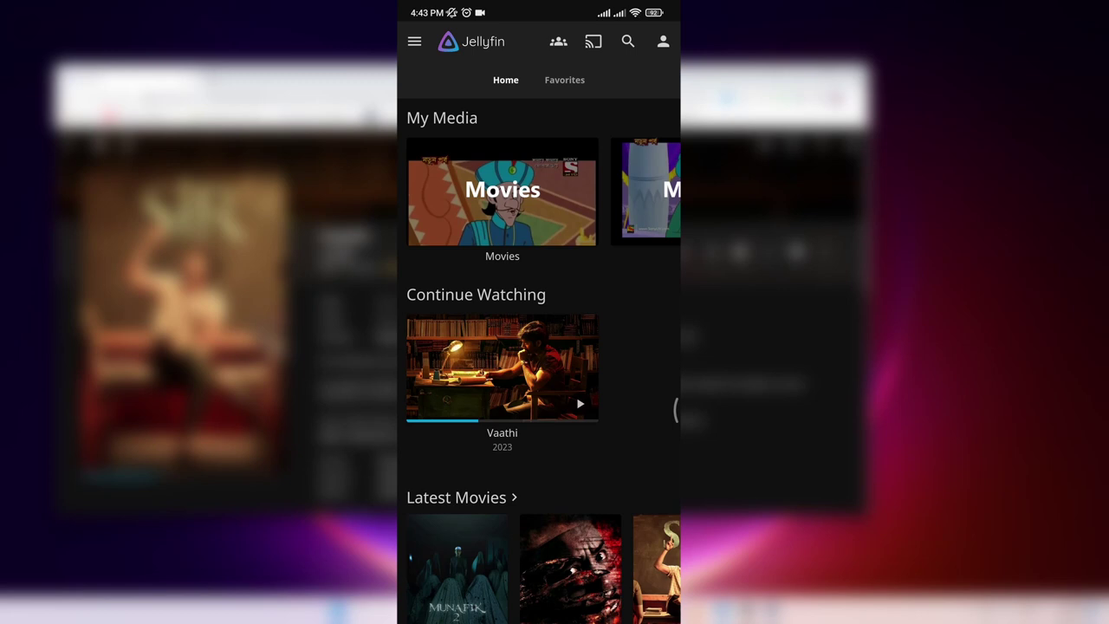
# Scroll the home page and open the side navigation listing Movies and Movies2.
pyautogui.scroll(-5, 538, 347)
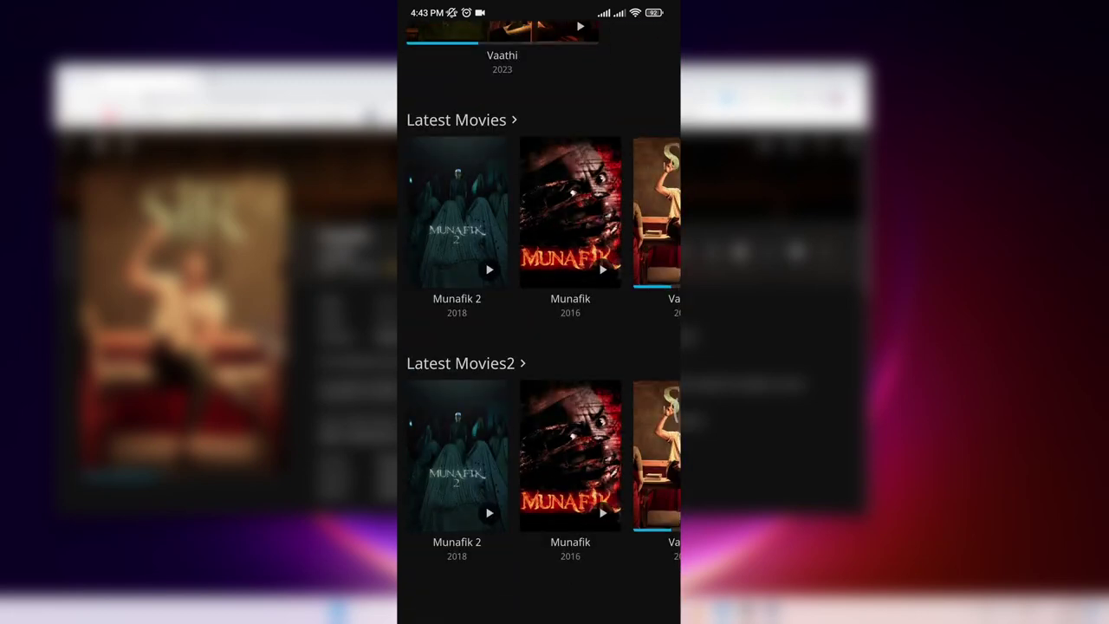
pyautogui.scroll(5, 538, 347)
pyautogui.click(414, 40)
pyautogui.click(654, 303)
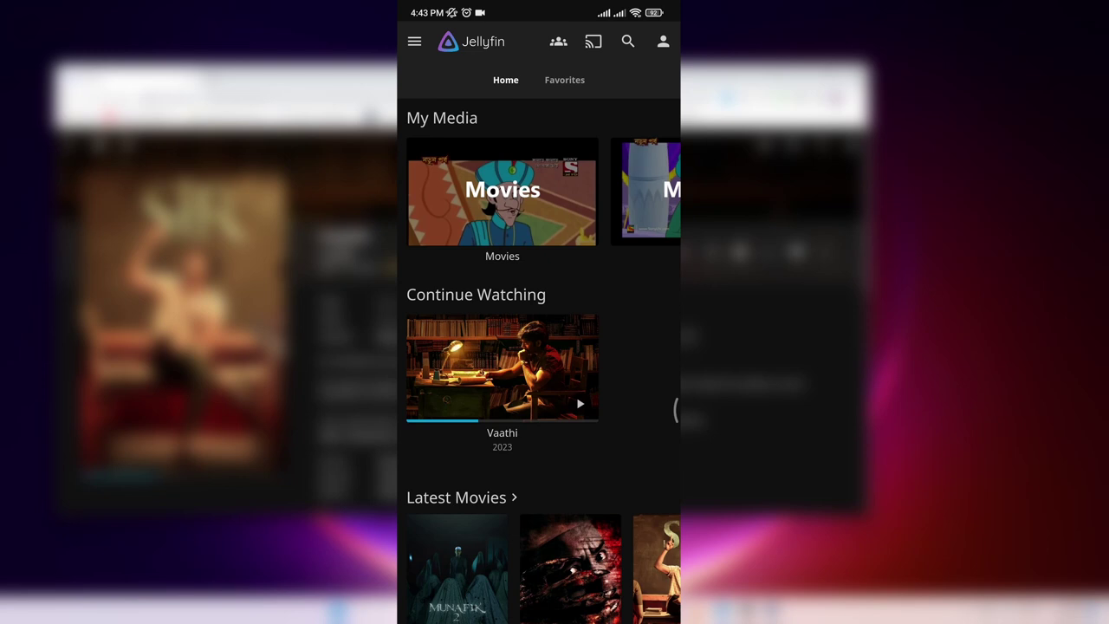
pyautogui.click(415, 41)
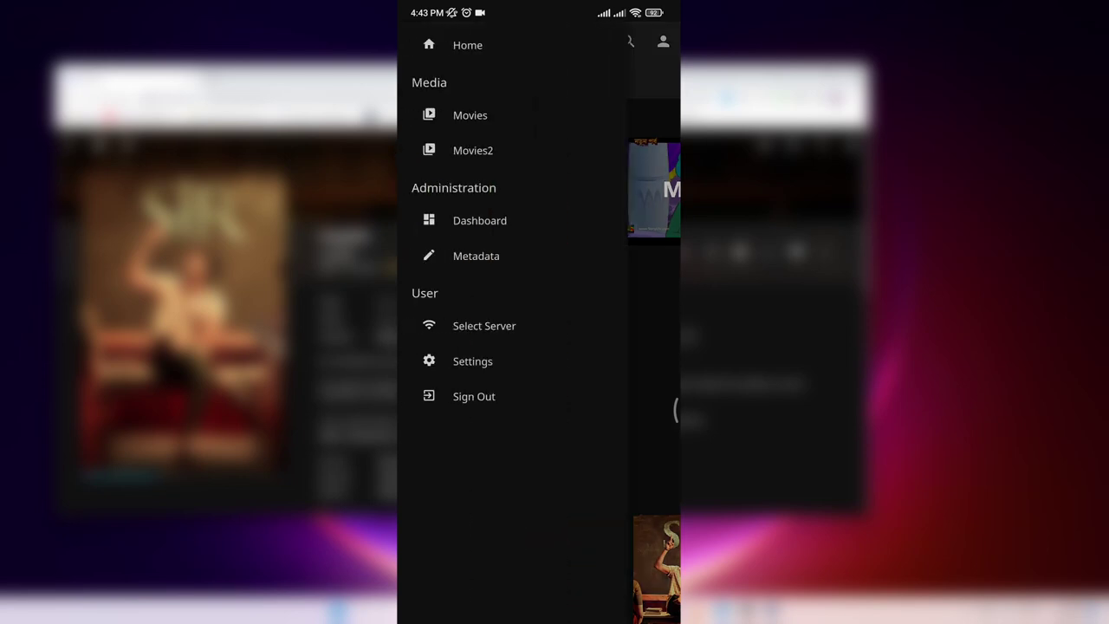